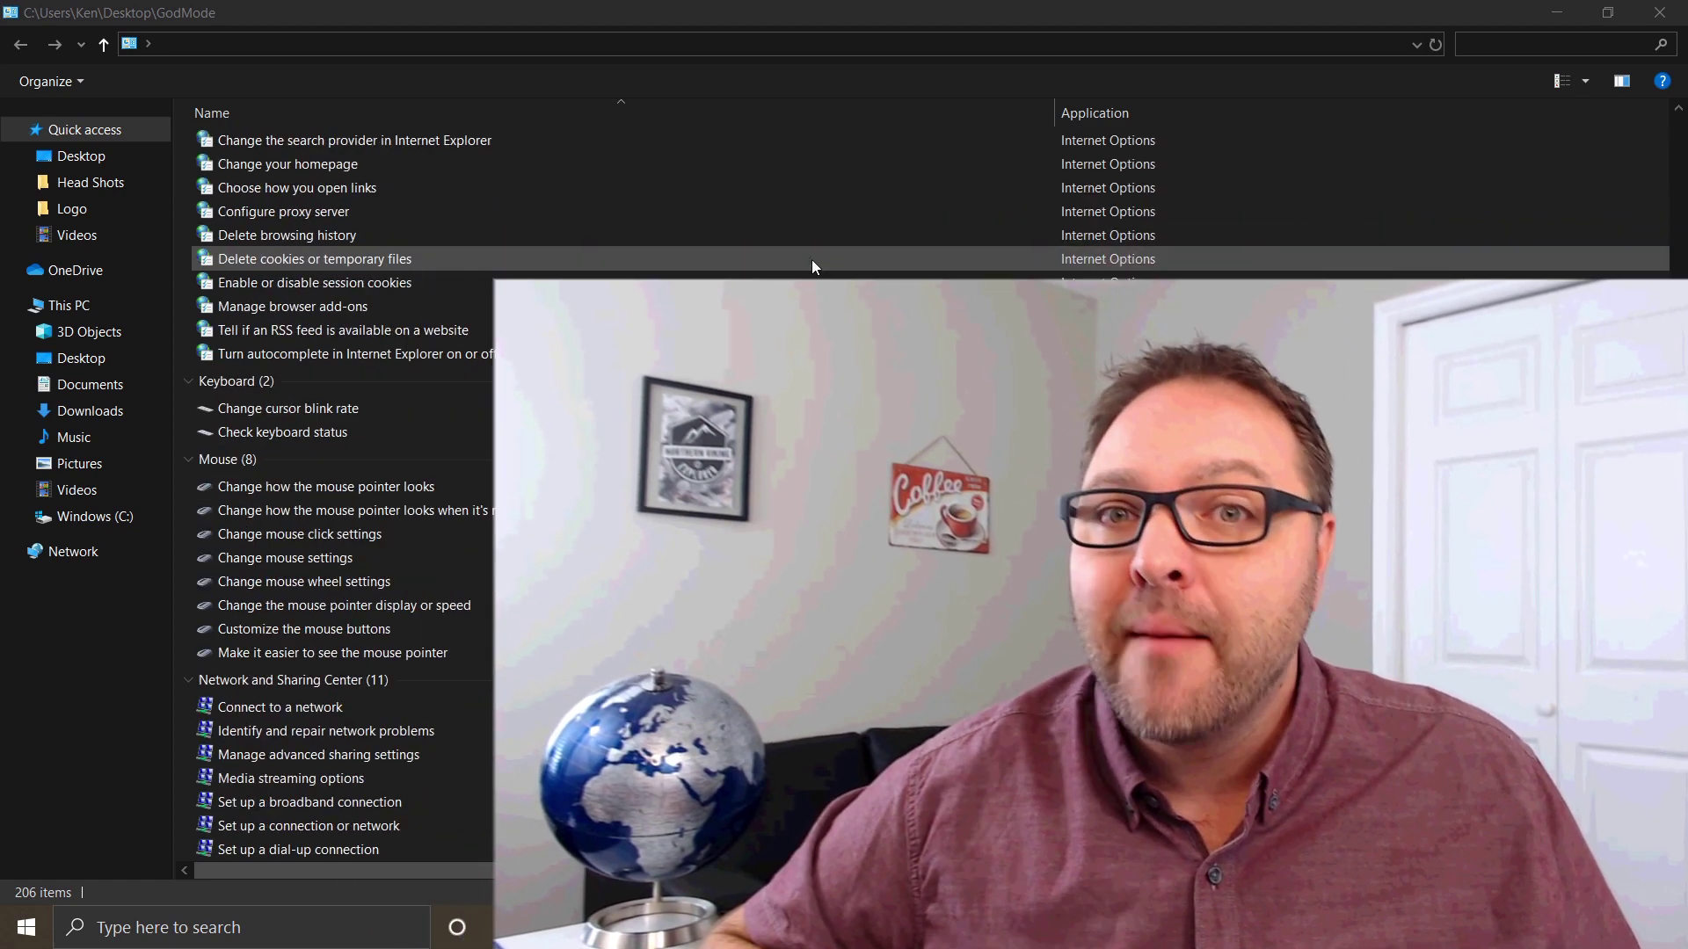
# Scroll down through the GodMode settings list in File Explorer.
pyautogui.scroll(-6, 811, 261)
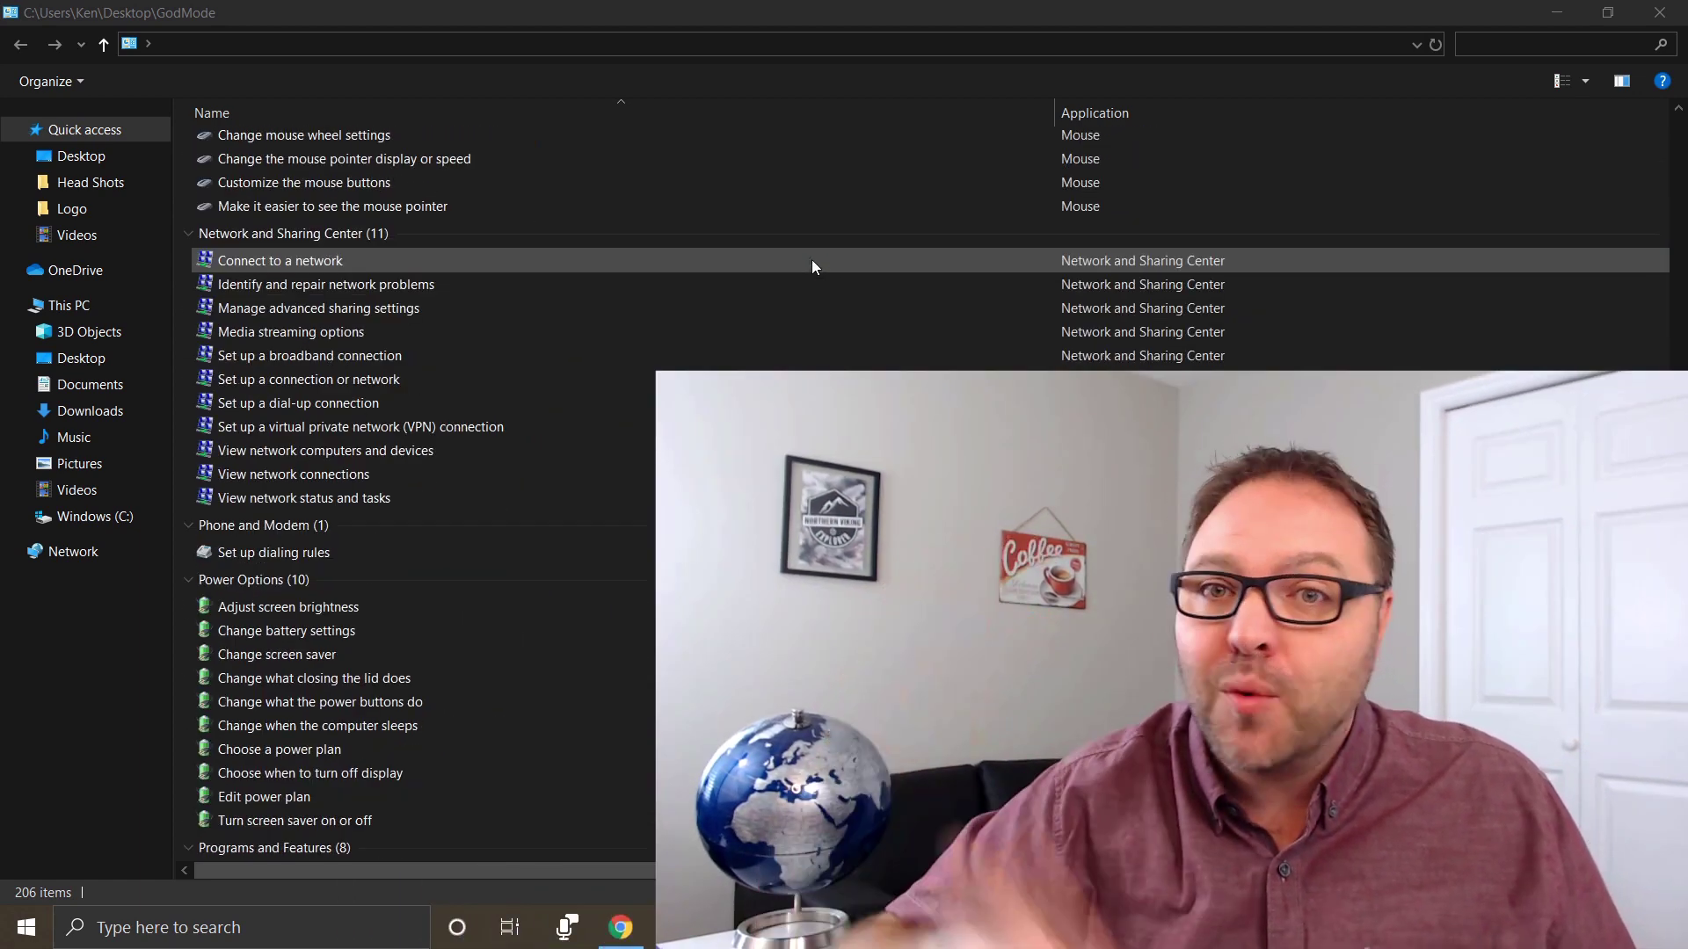
pyautogui.scroll(-7, 811, 260)
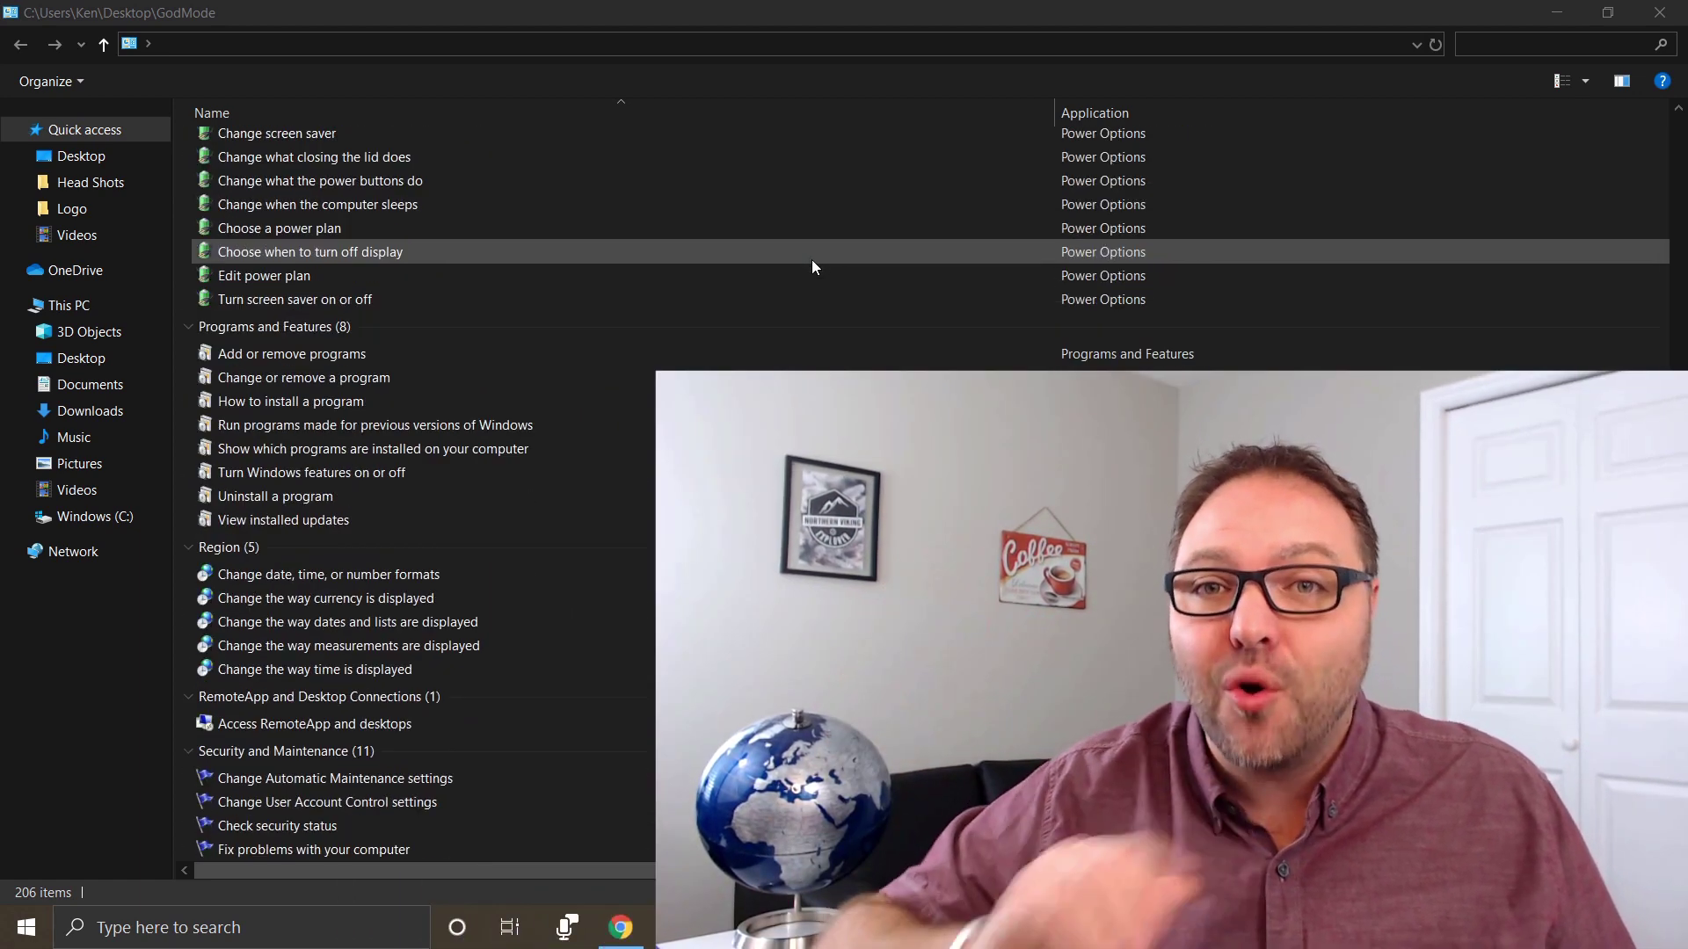
pyautogui.scroll(-8, 812, 261)
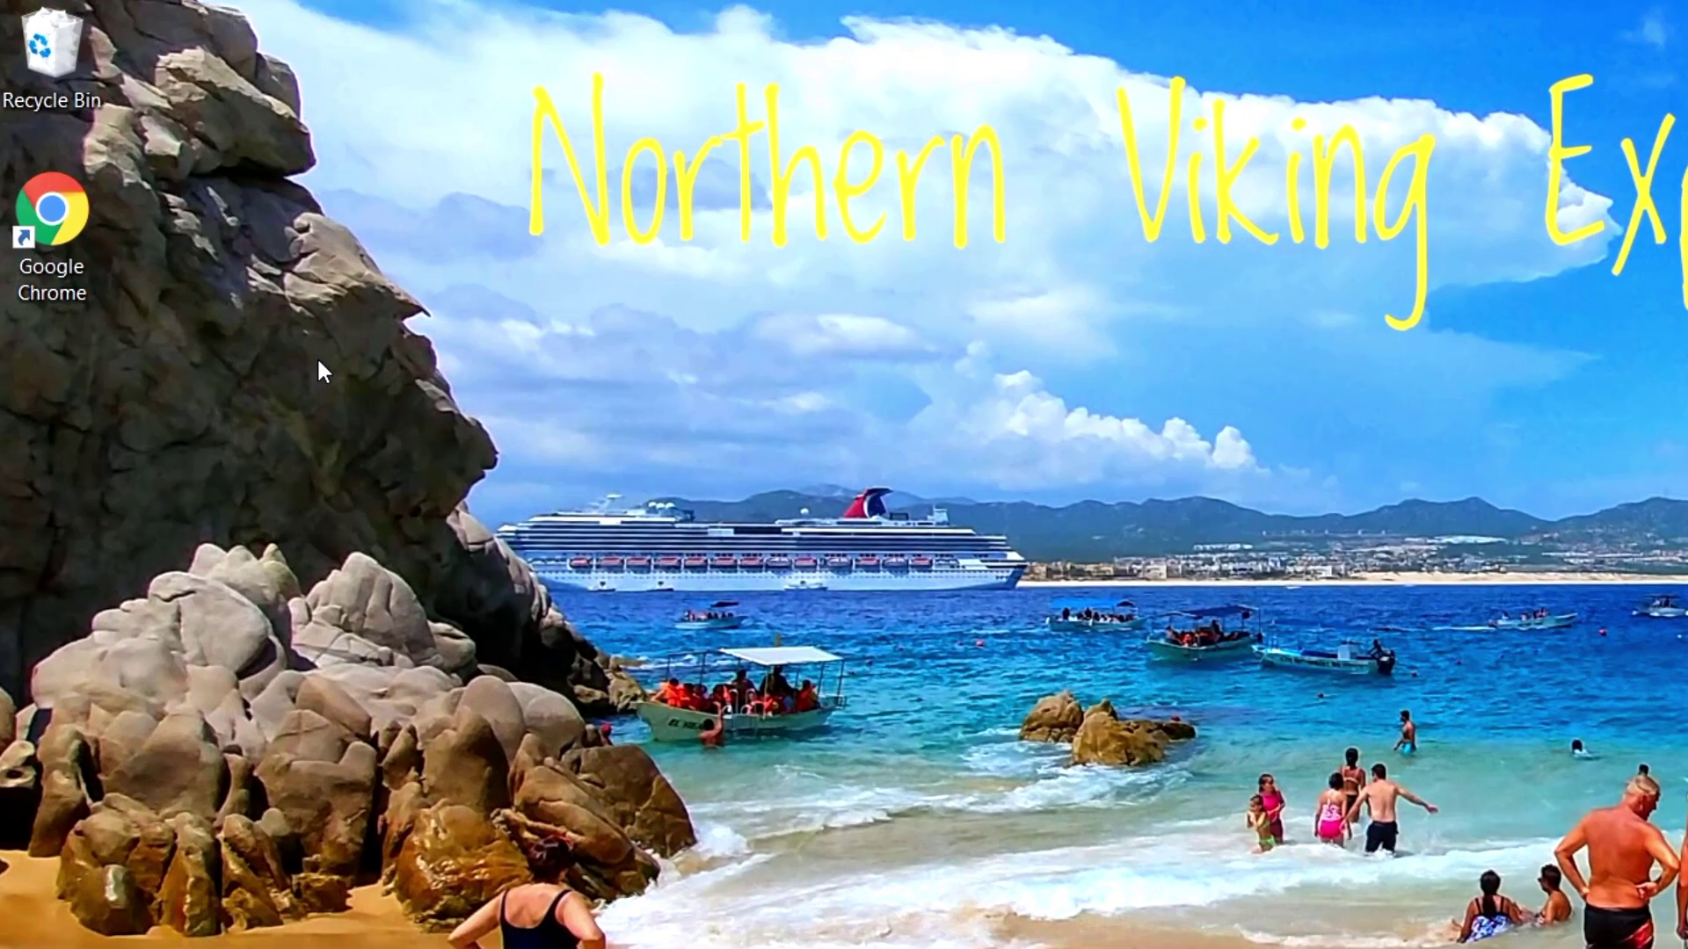
# Create a new desktop folder and rename it to the GodMode name so it takes the Control Panel icon.
pyautogui.rightClick(297, 335)
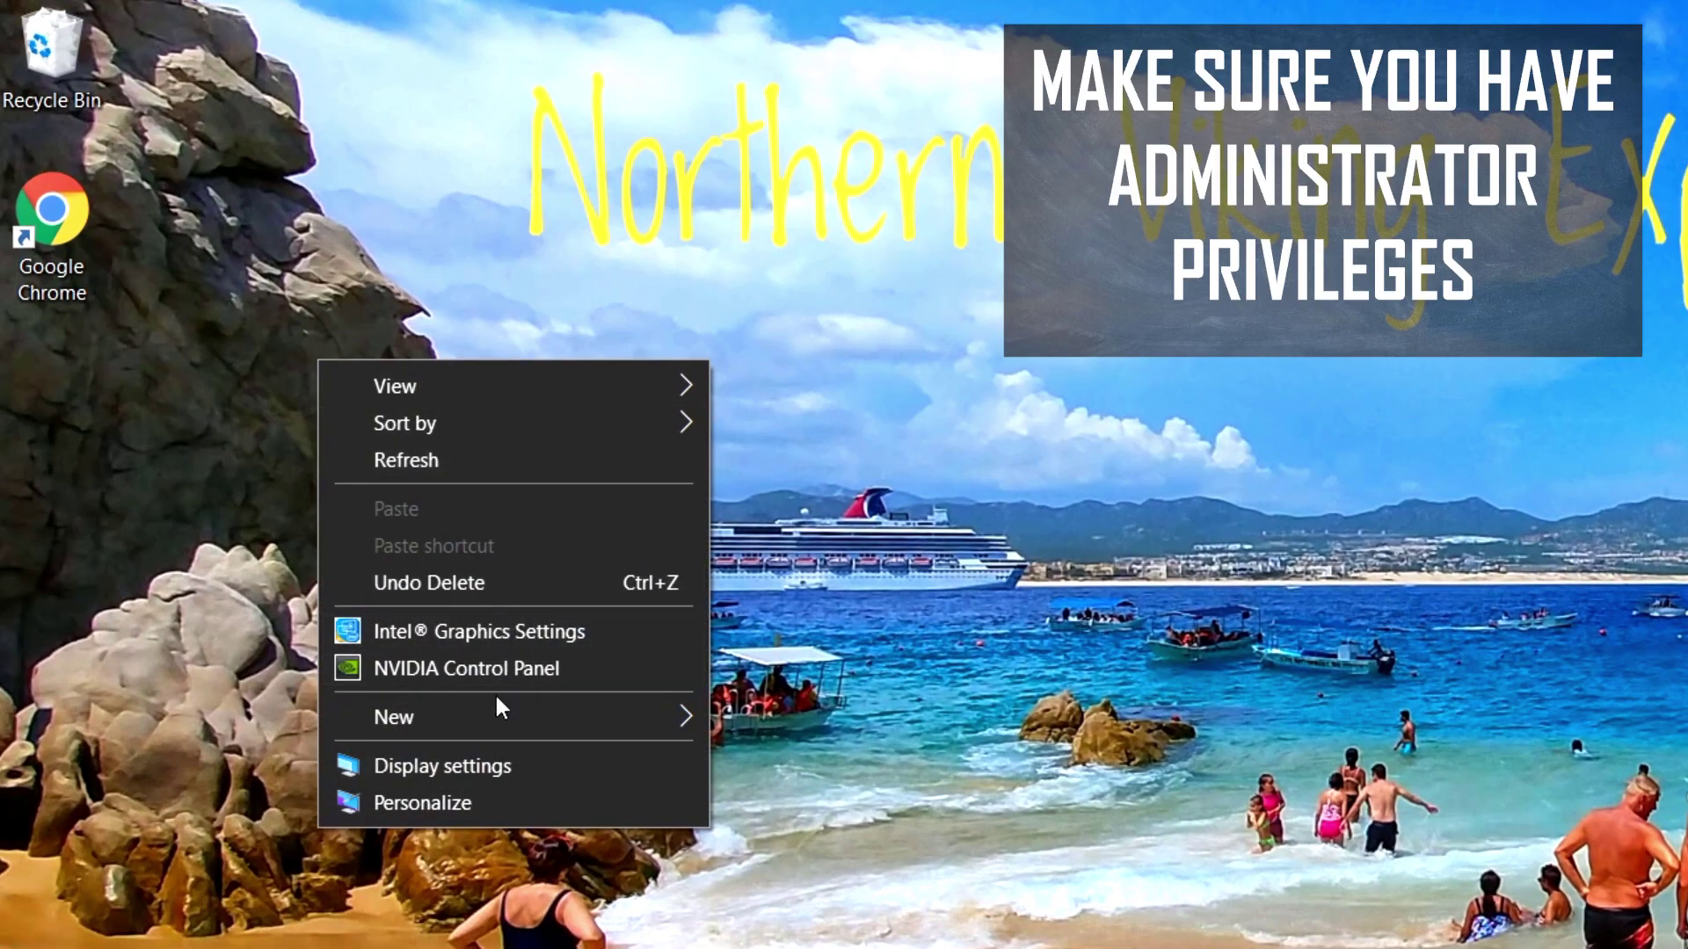
pyautogui.moveTo(461, 714)
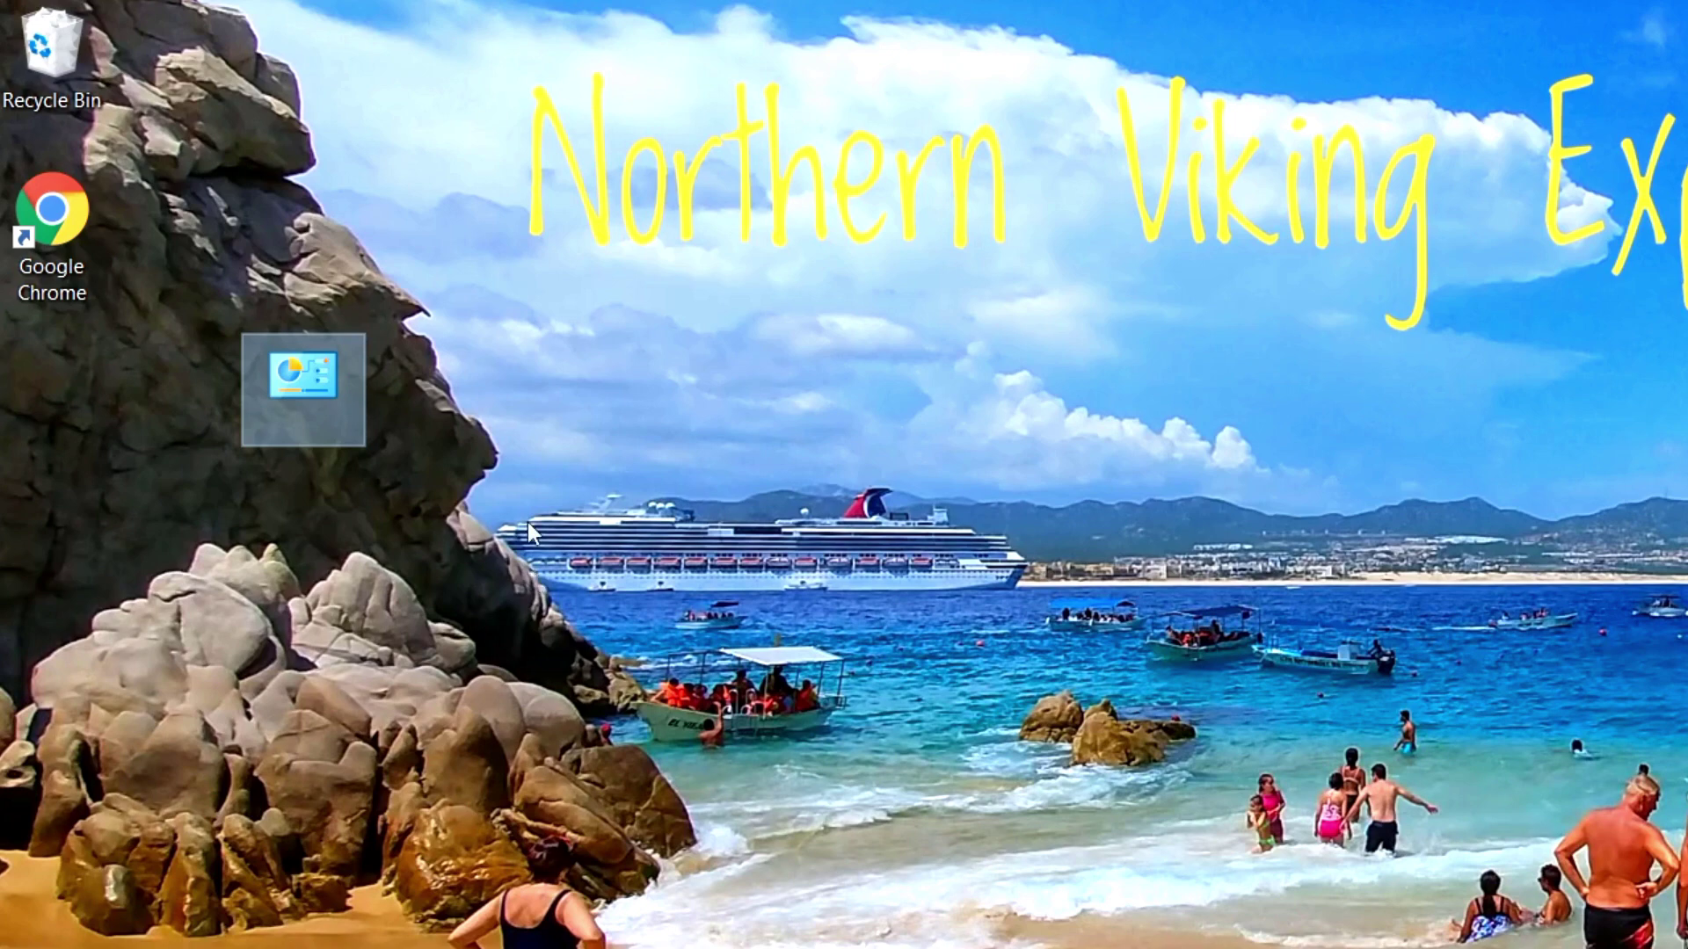
pyautogui.click(519, 450)
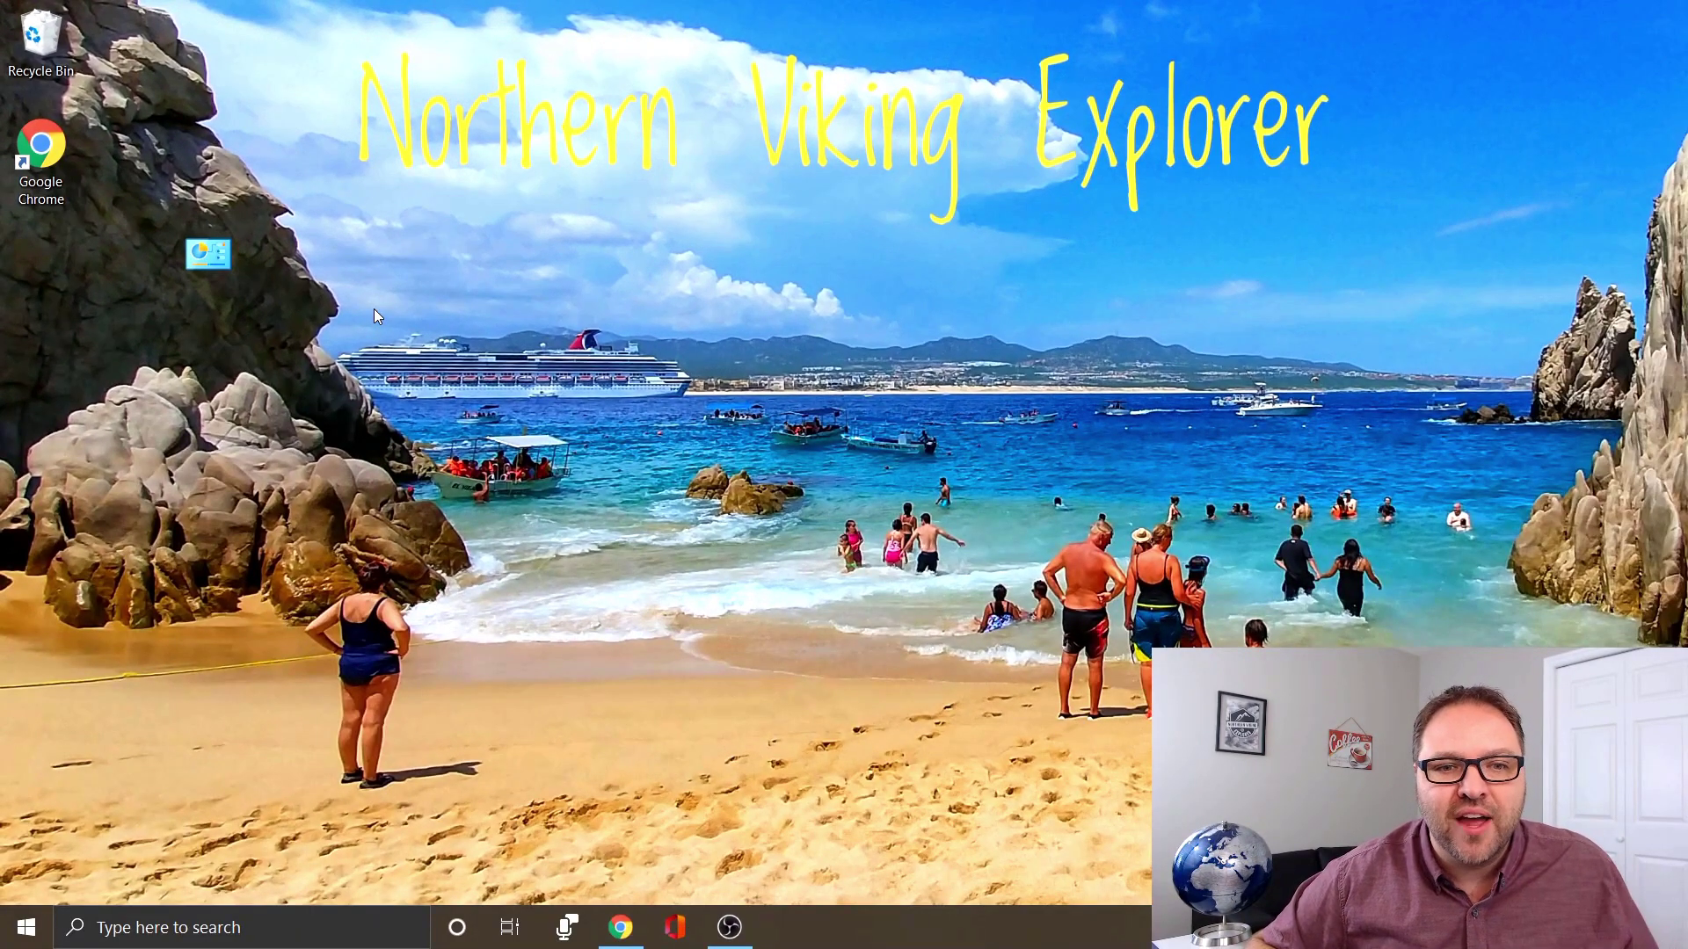
# Open the GodMode folder and scroll through its 206 settings, starting at Administrative Tools (11).
pyautogui.doubleClick(208, 254)
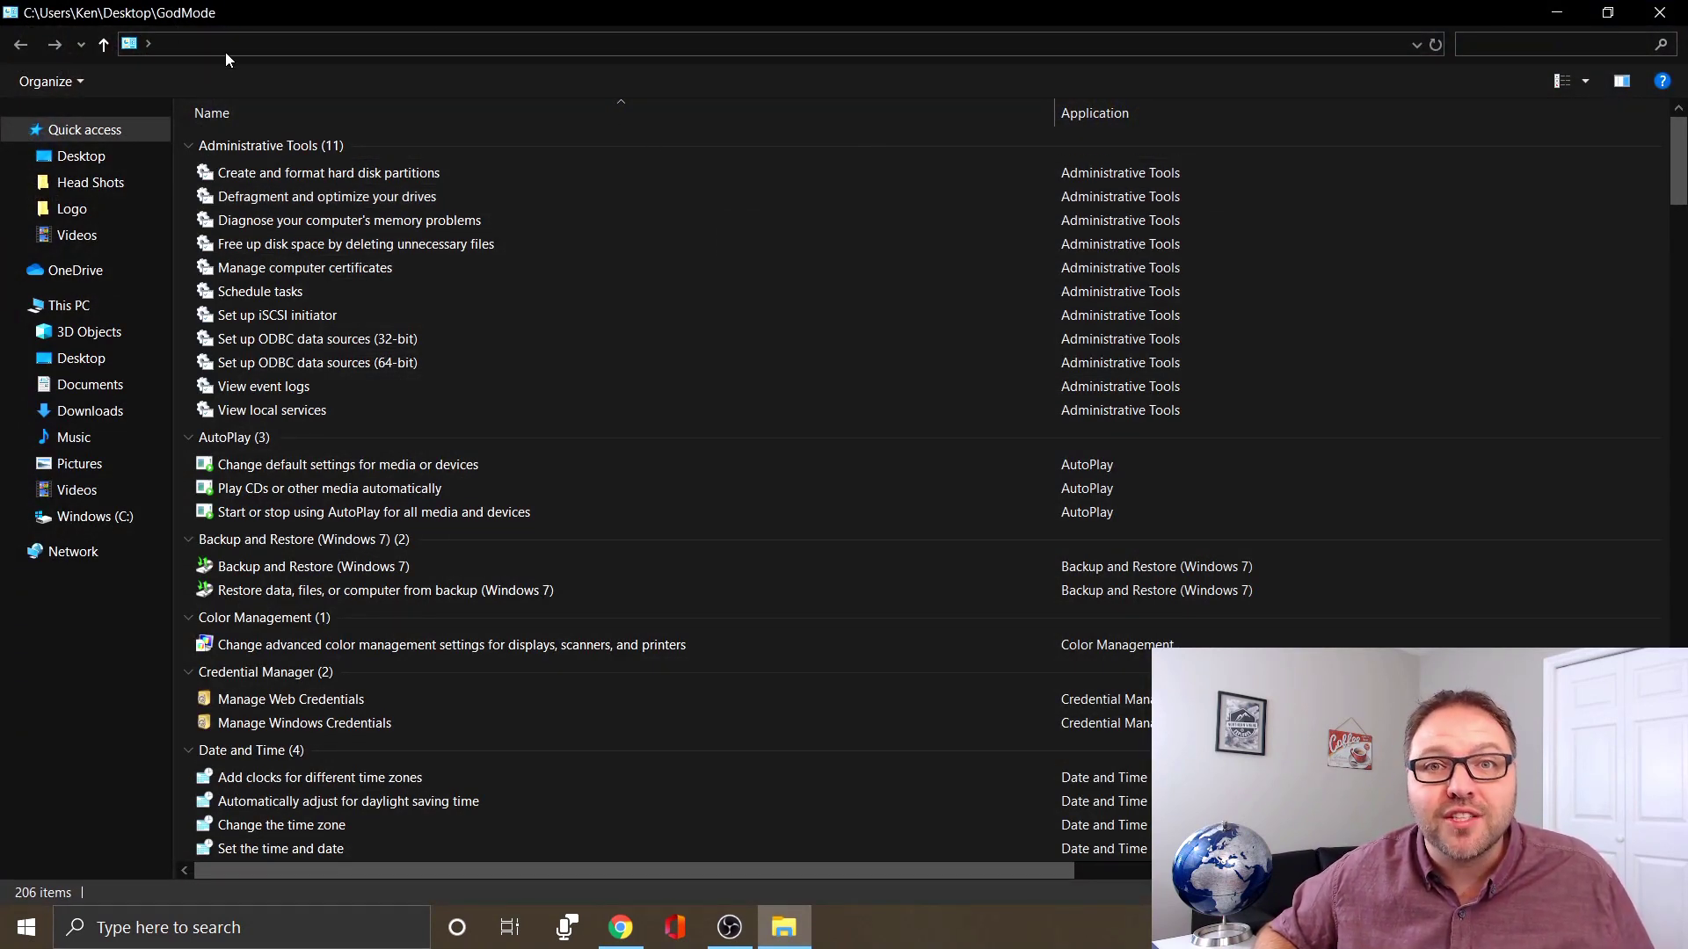
pyautogui.scroll(-2, 645, 248)
pyautogui.scroll(-11, 647, 250)
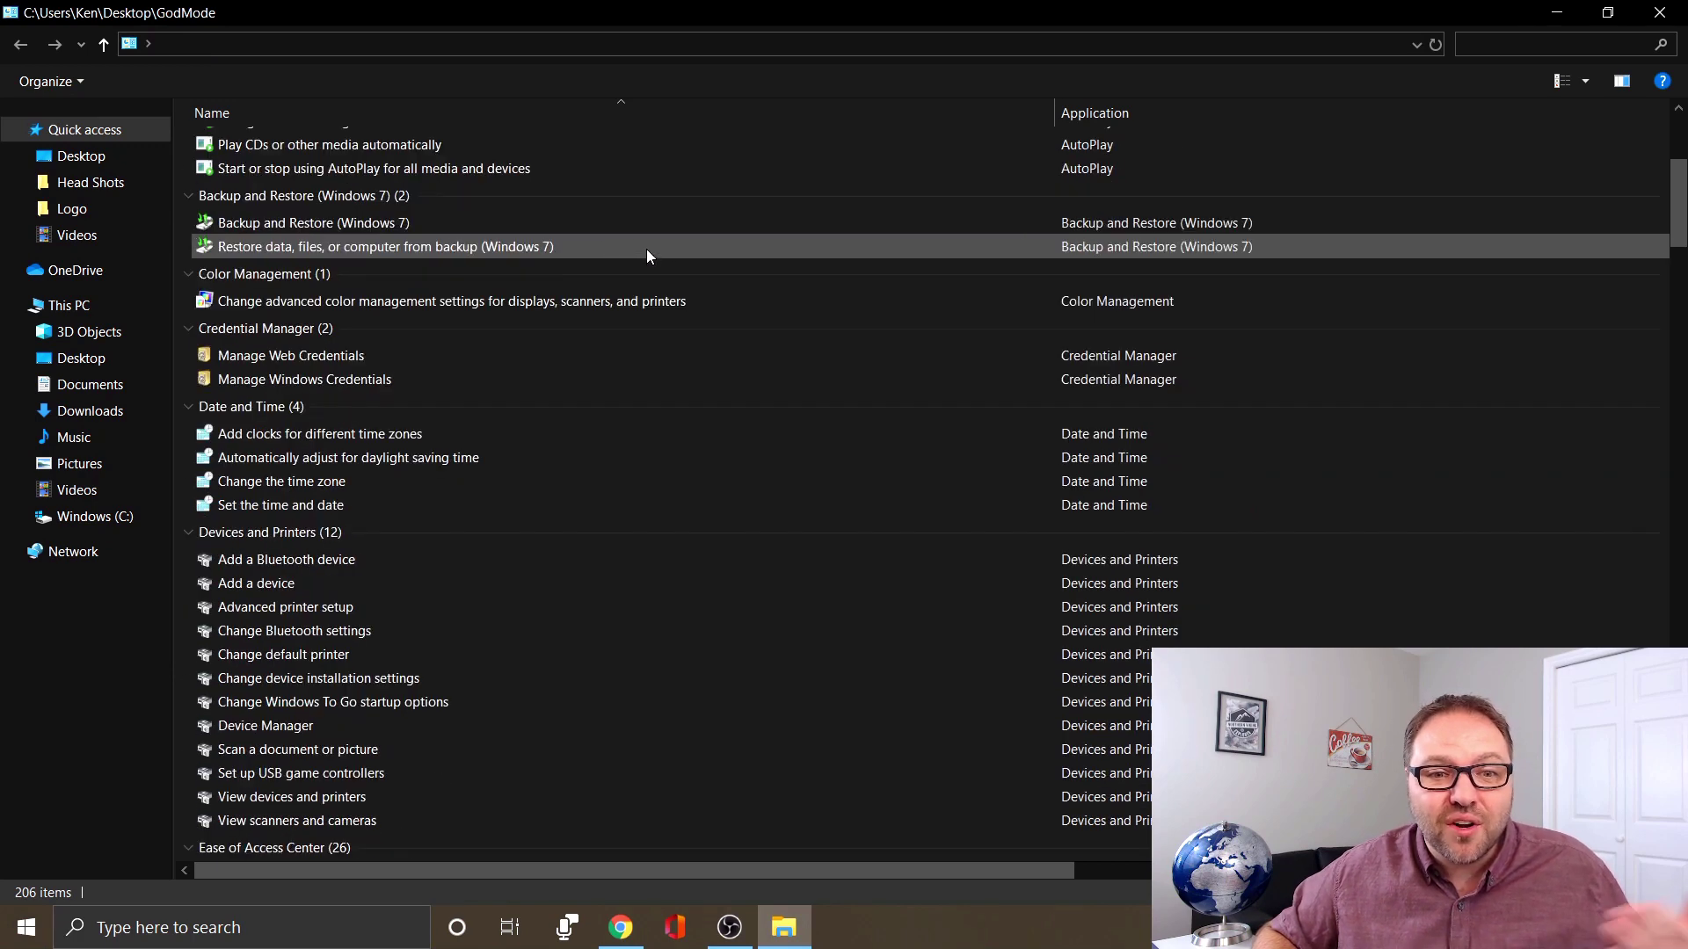
pyautogui.scroll(-5, 647, 251)
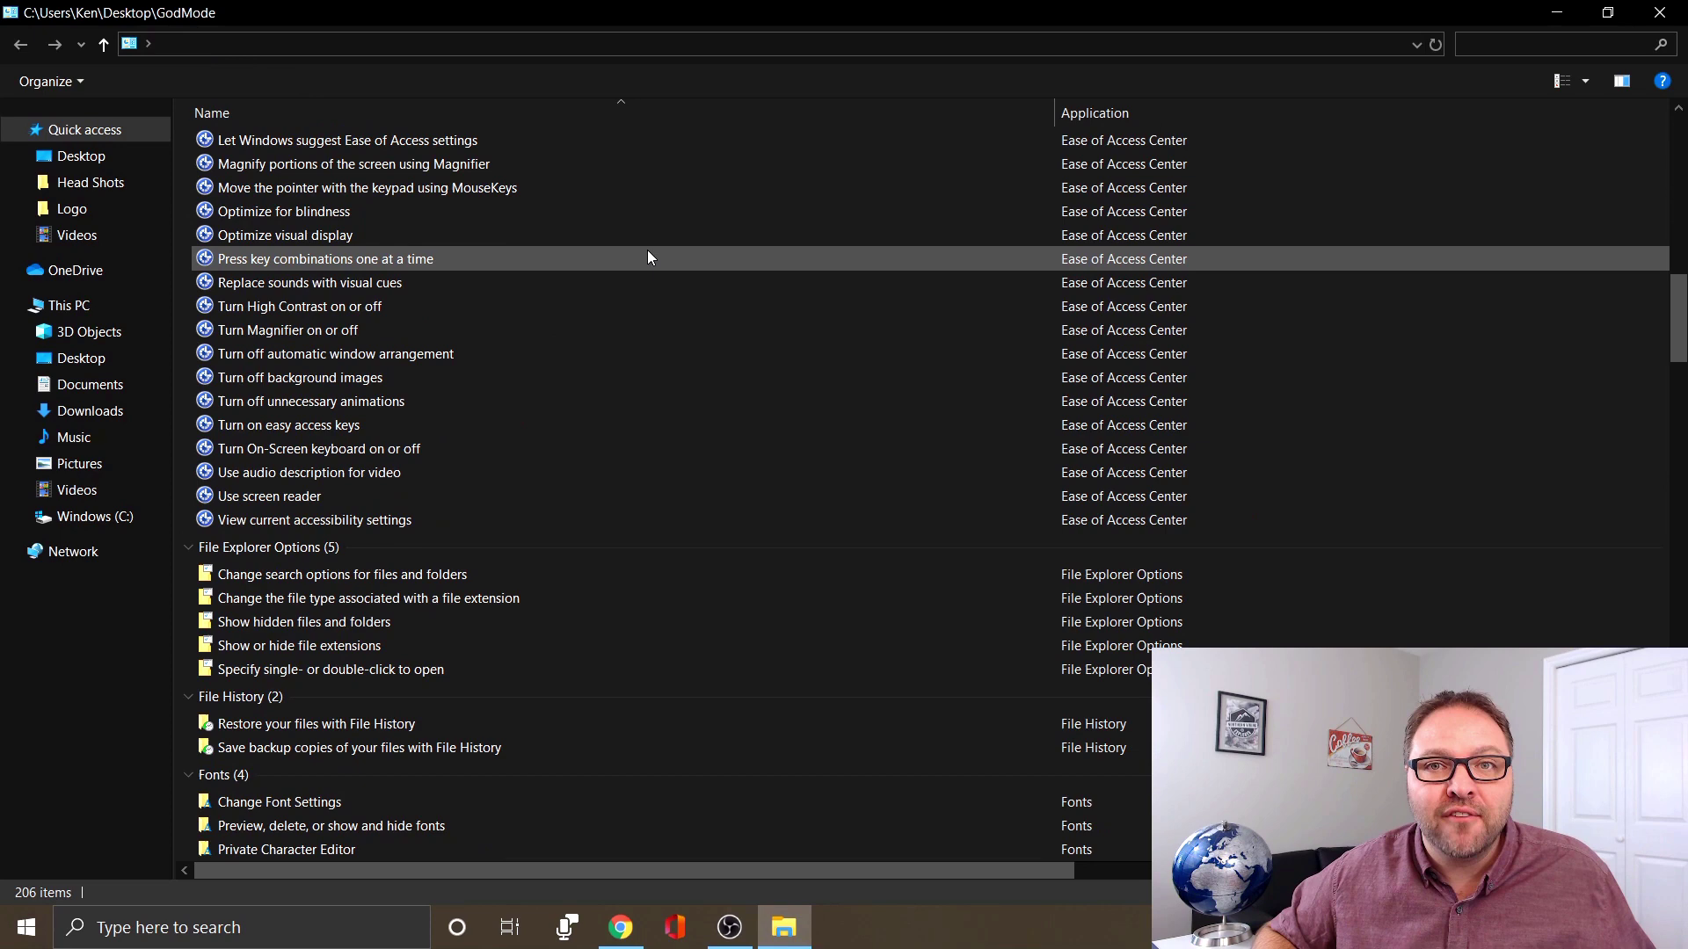
pyautogui.scroll(-9, 647, 257)
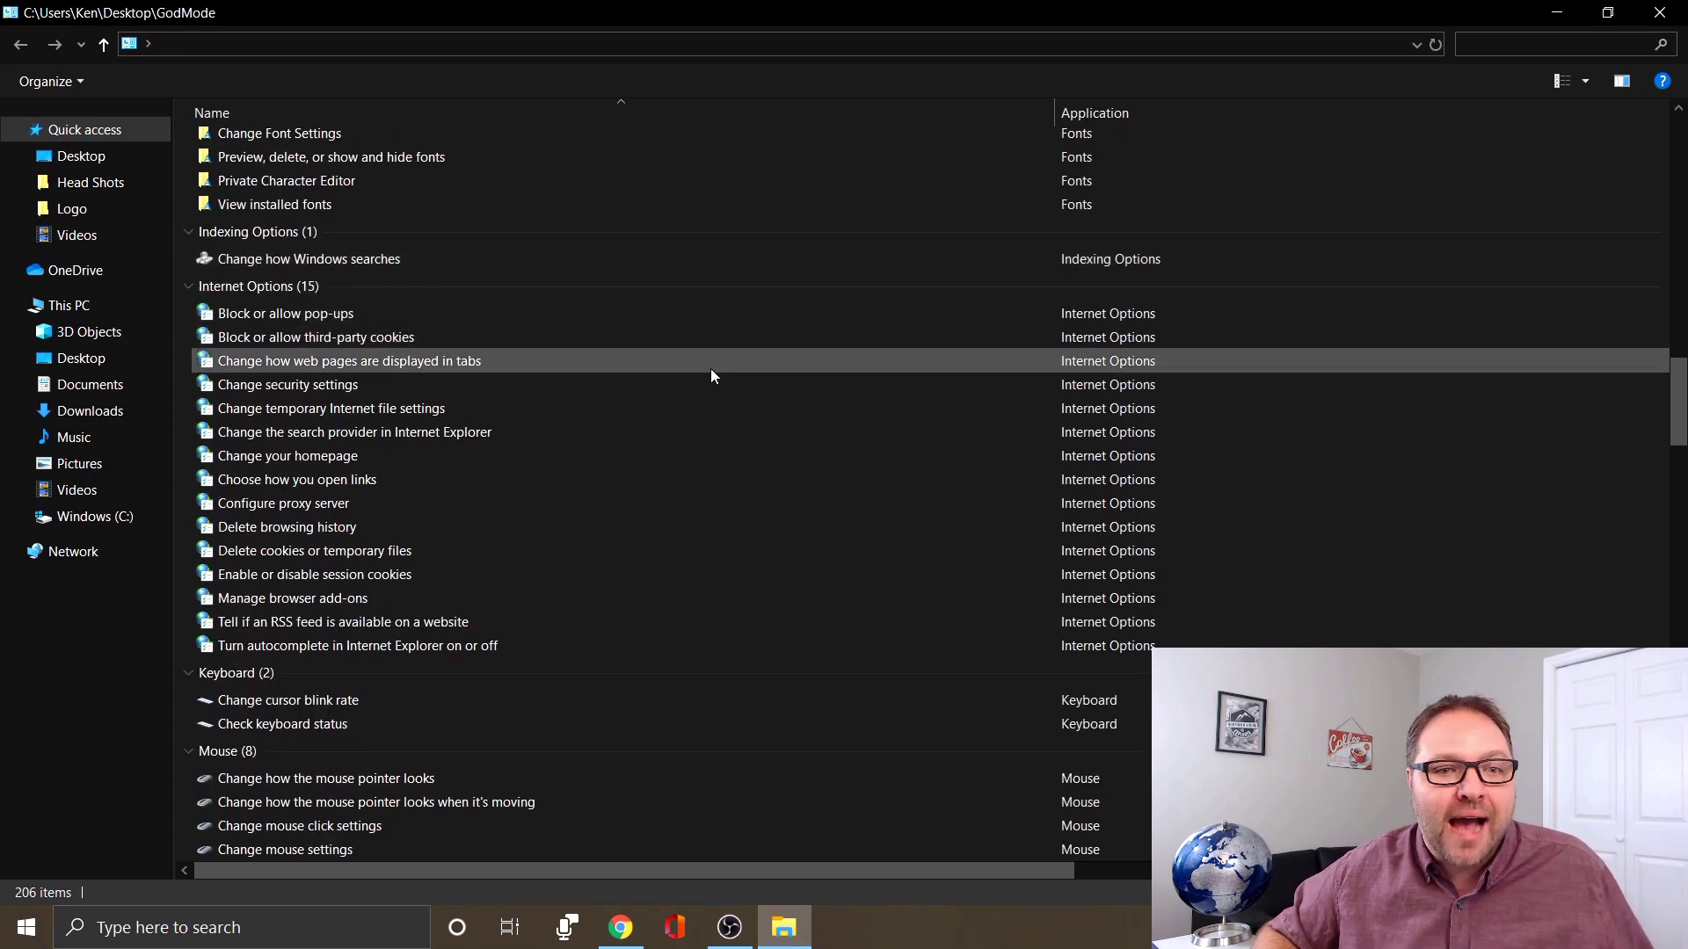
pyautogui.scroll(11, 711, 370)
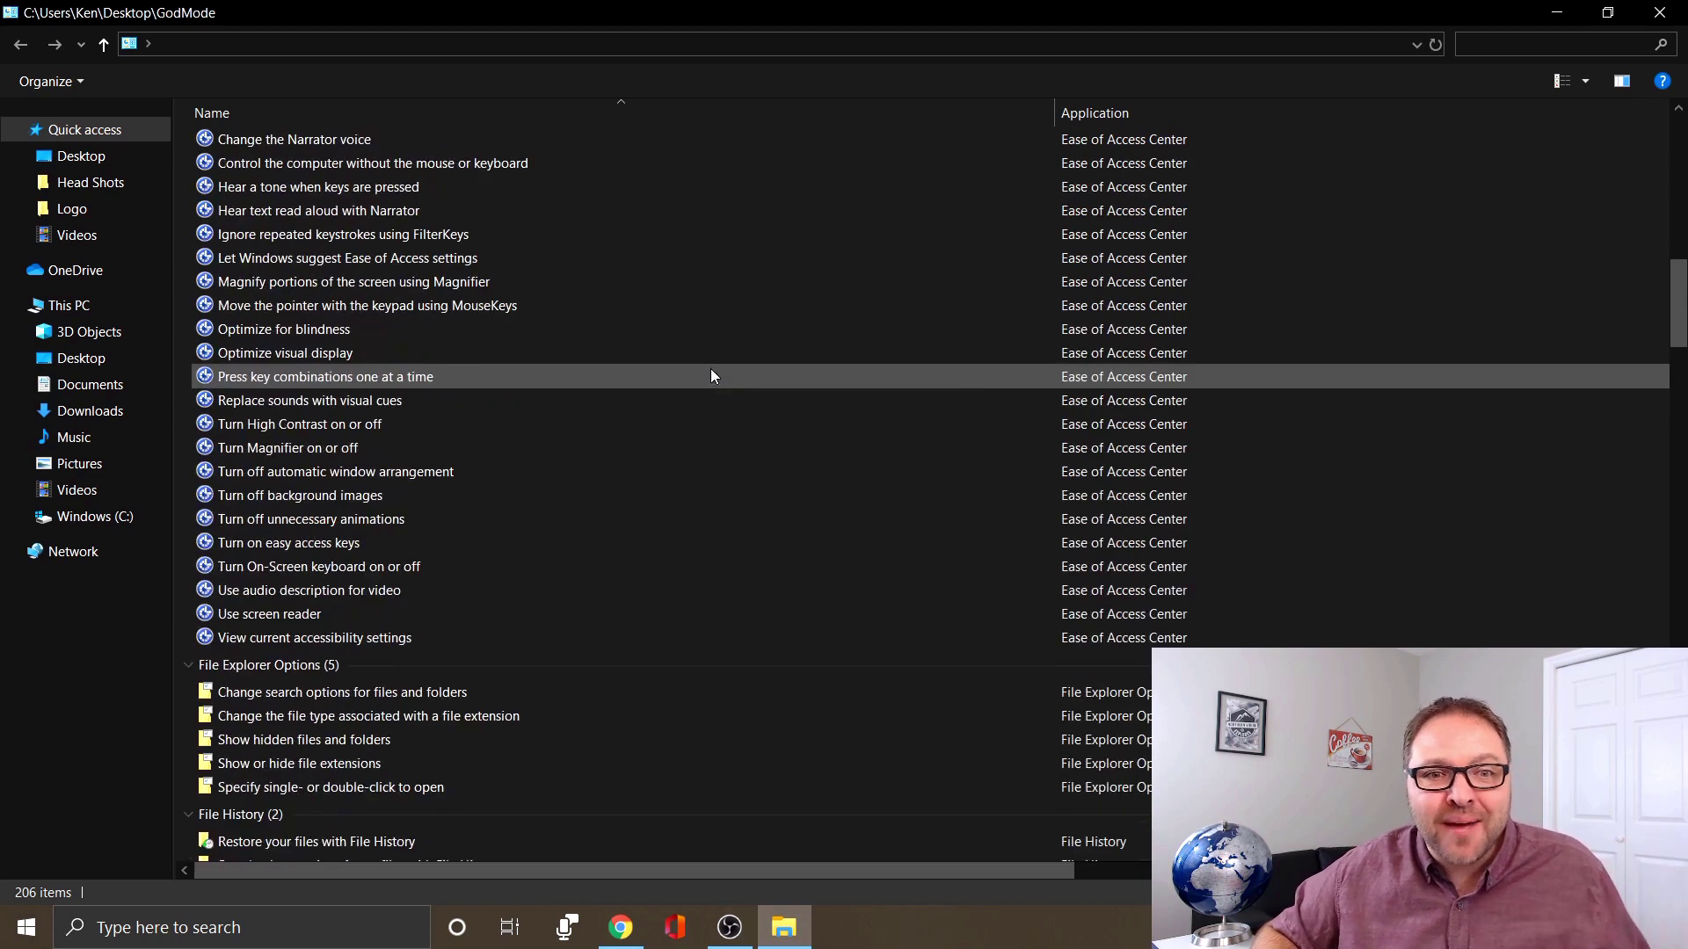
pyautogui.scroll(10, 710, 367)
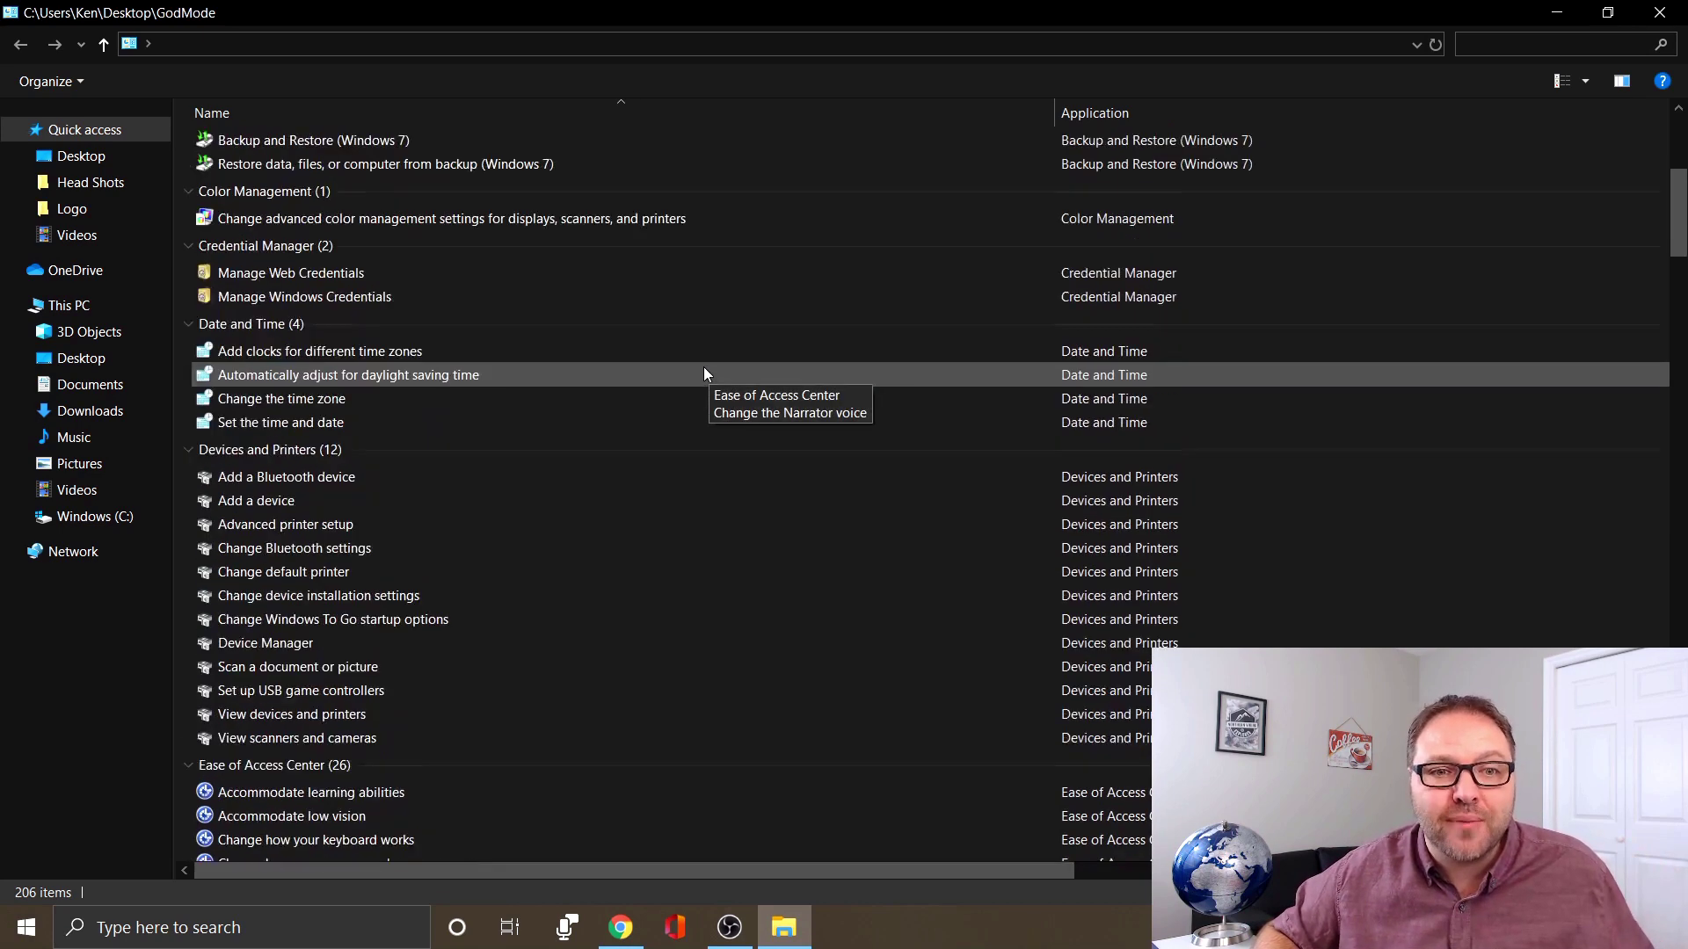
pyautogui.scroll(6, 703, 374)
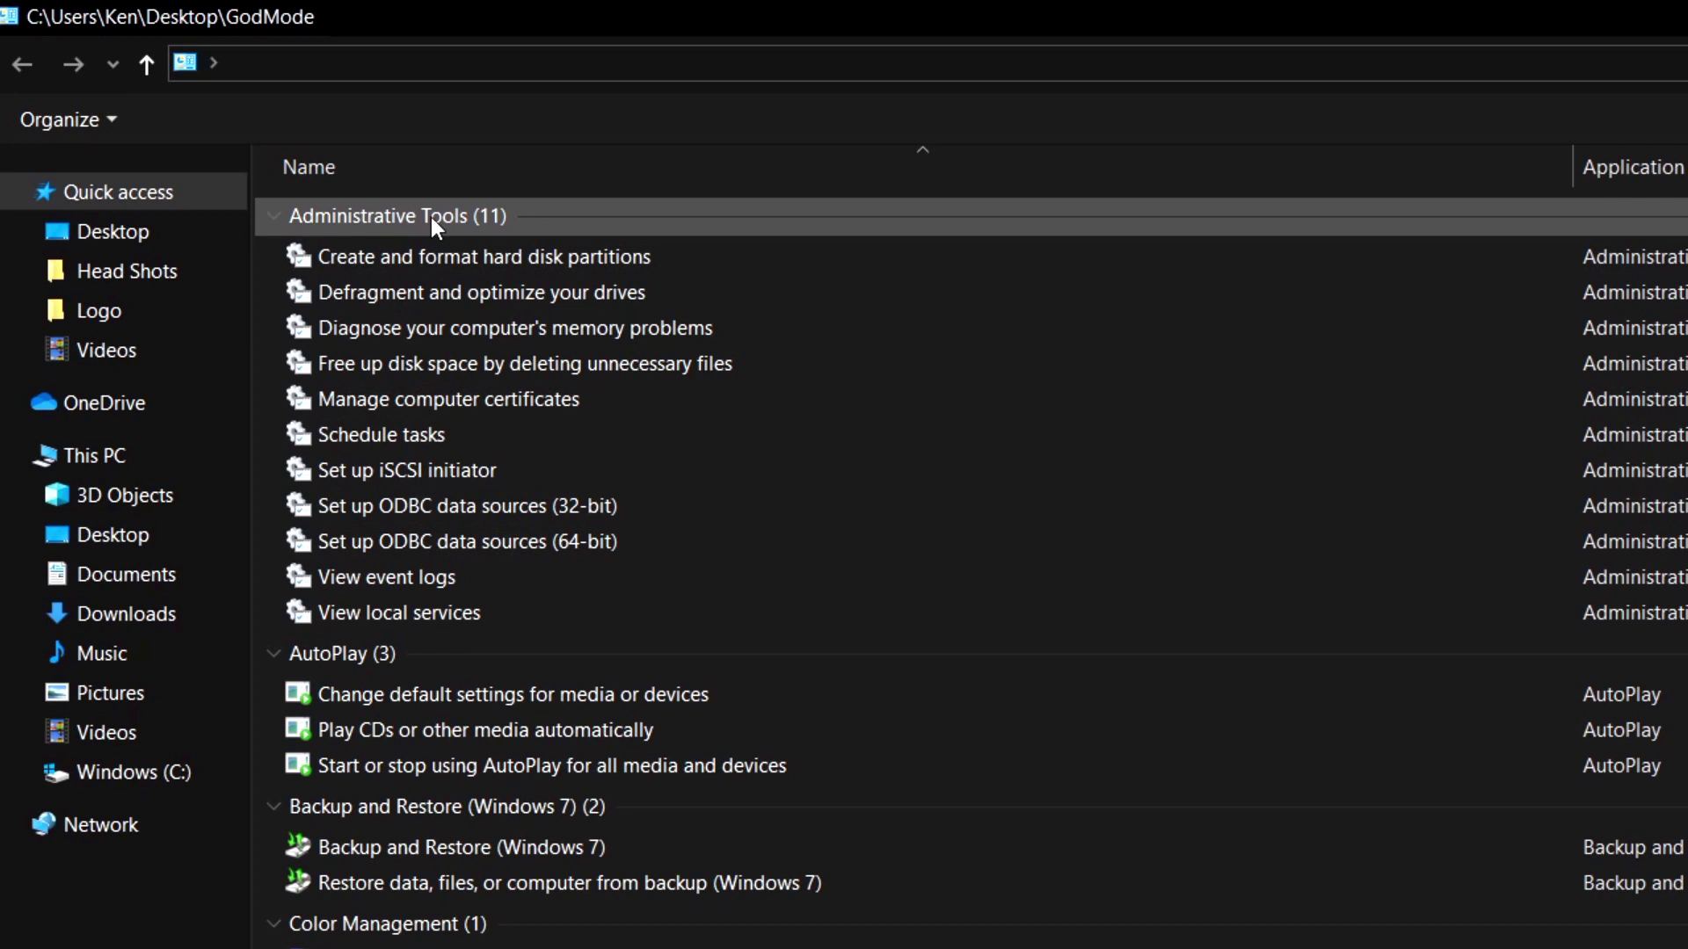
# Collapse all the settings groups in the GodMode list.
pyautogui.rightClick(431, 218)
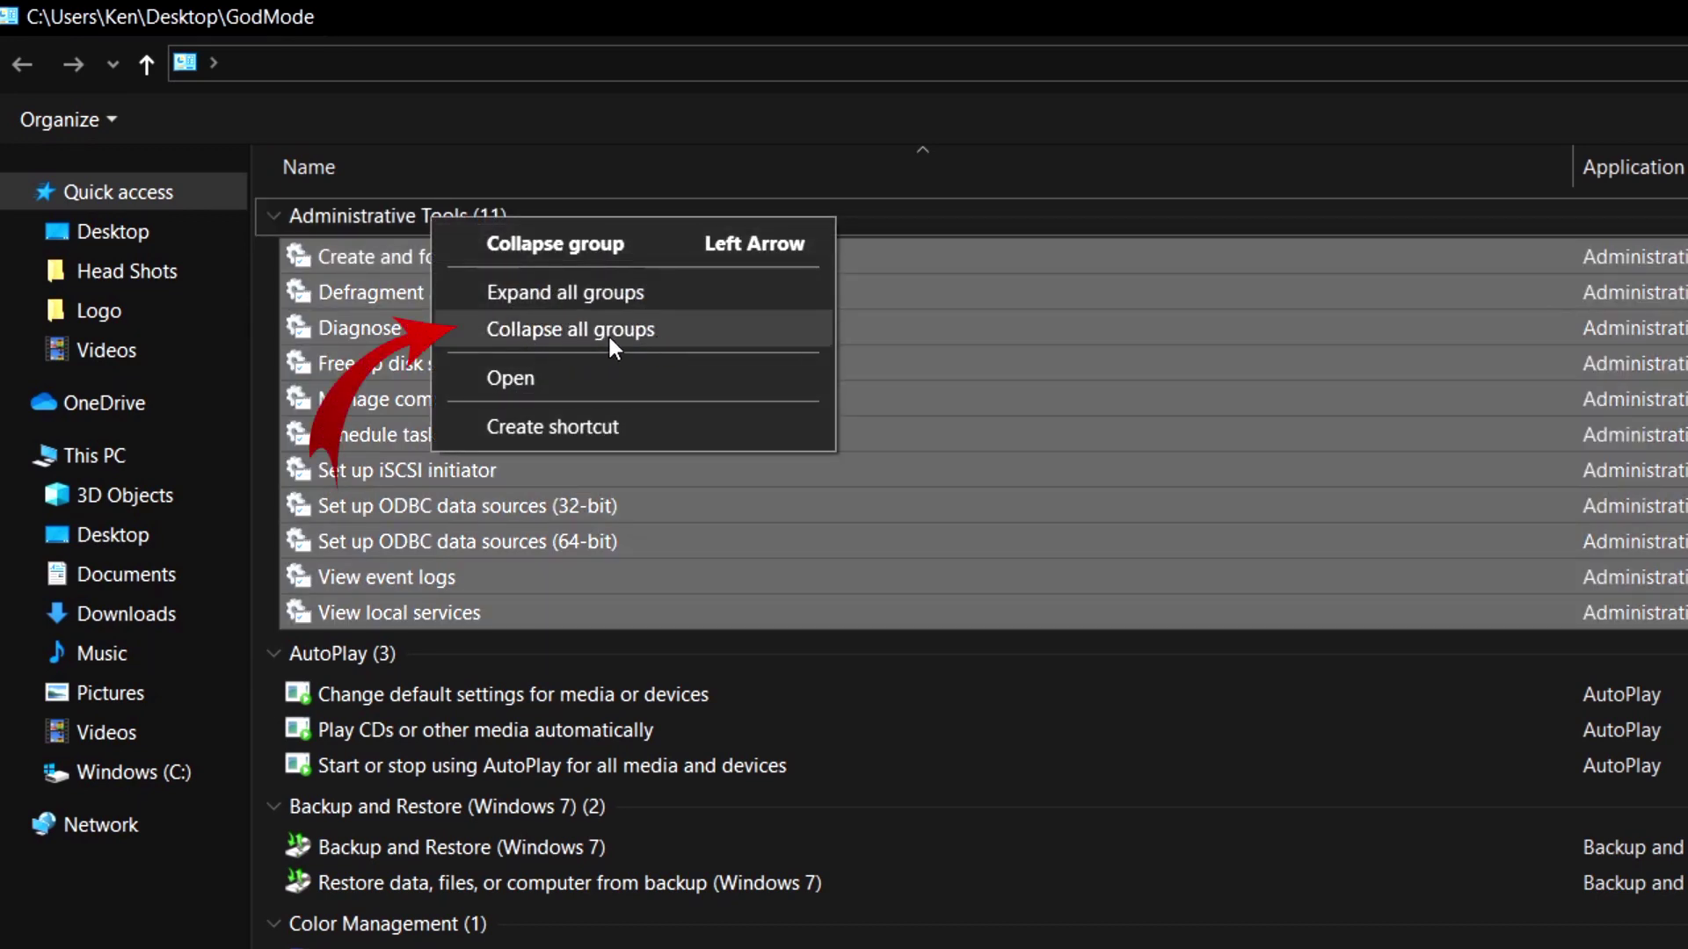
pyautogui.click(677, 329)
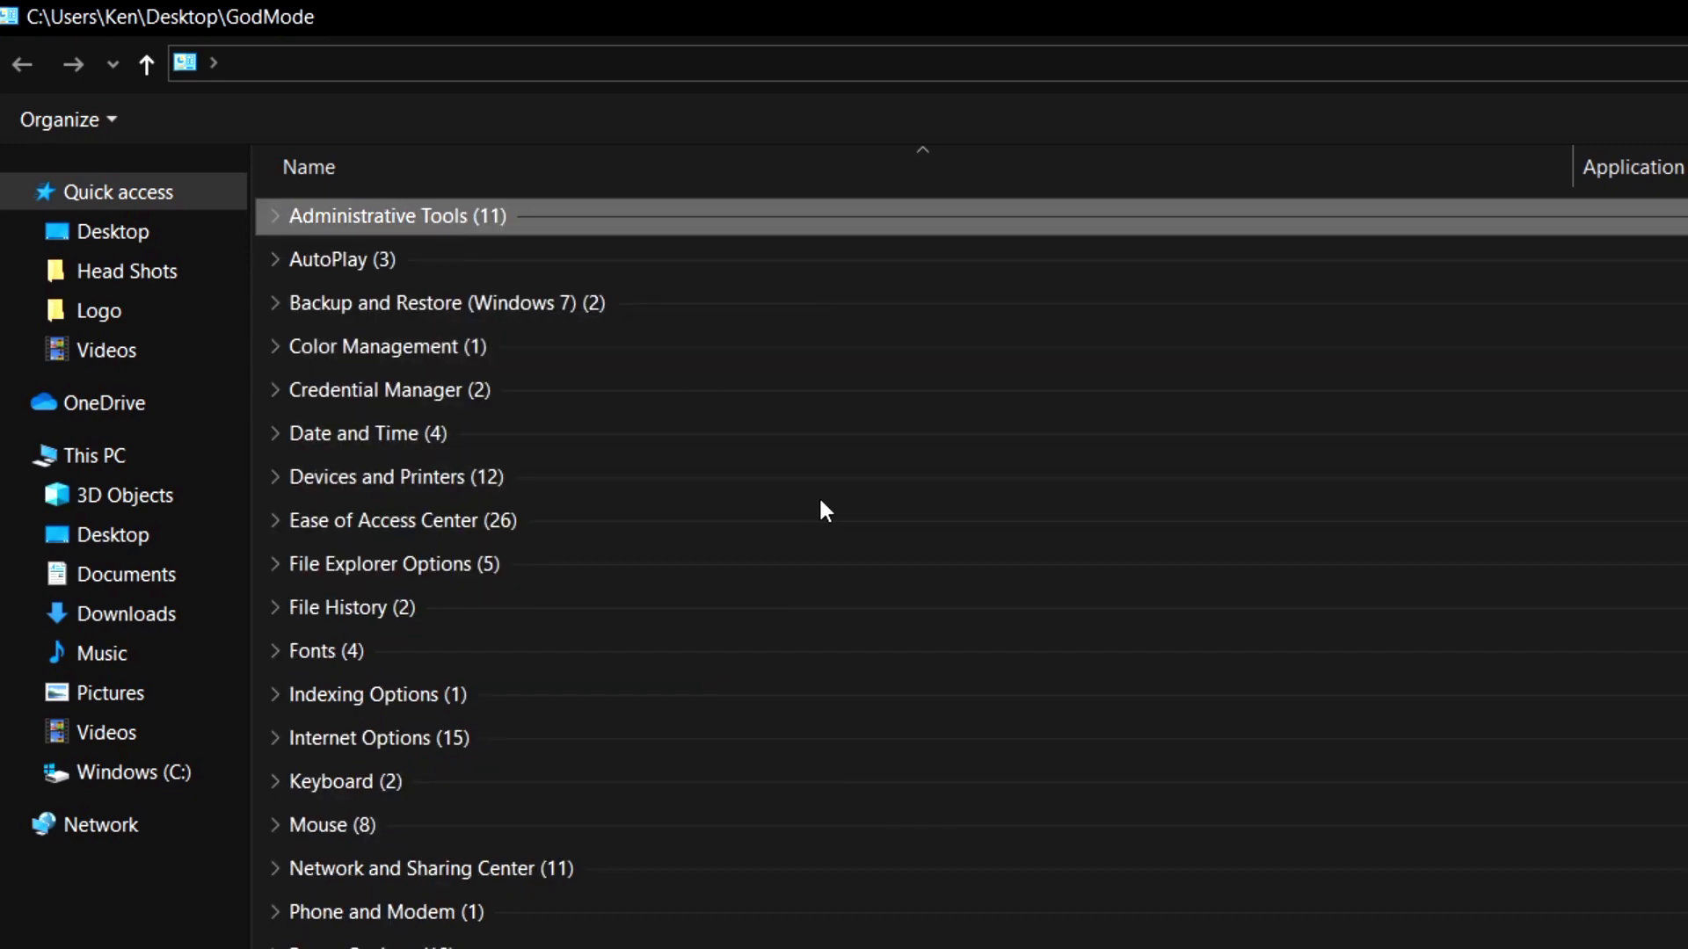
pyautogui.scroll(-3, 823, 501)
pyautogui.scroll(3, 826, 501)
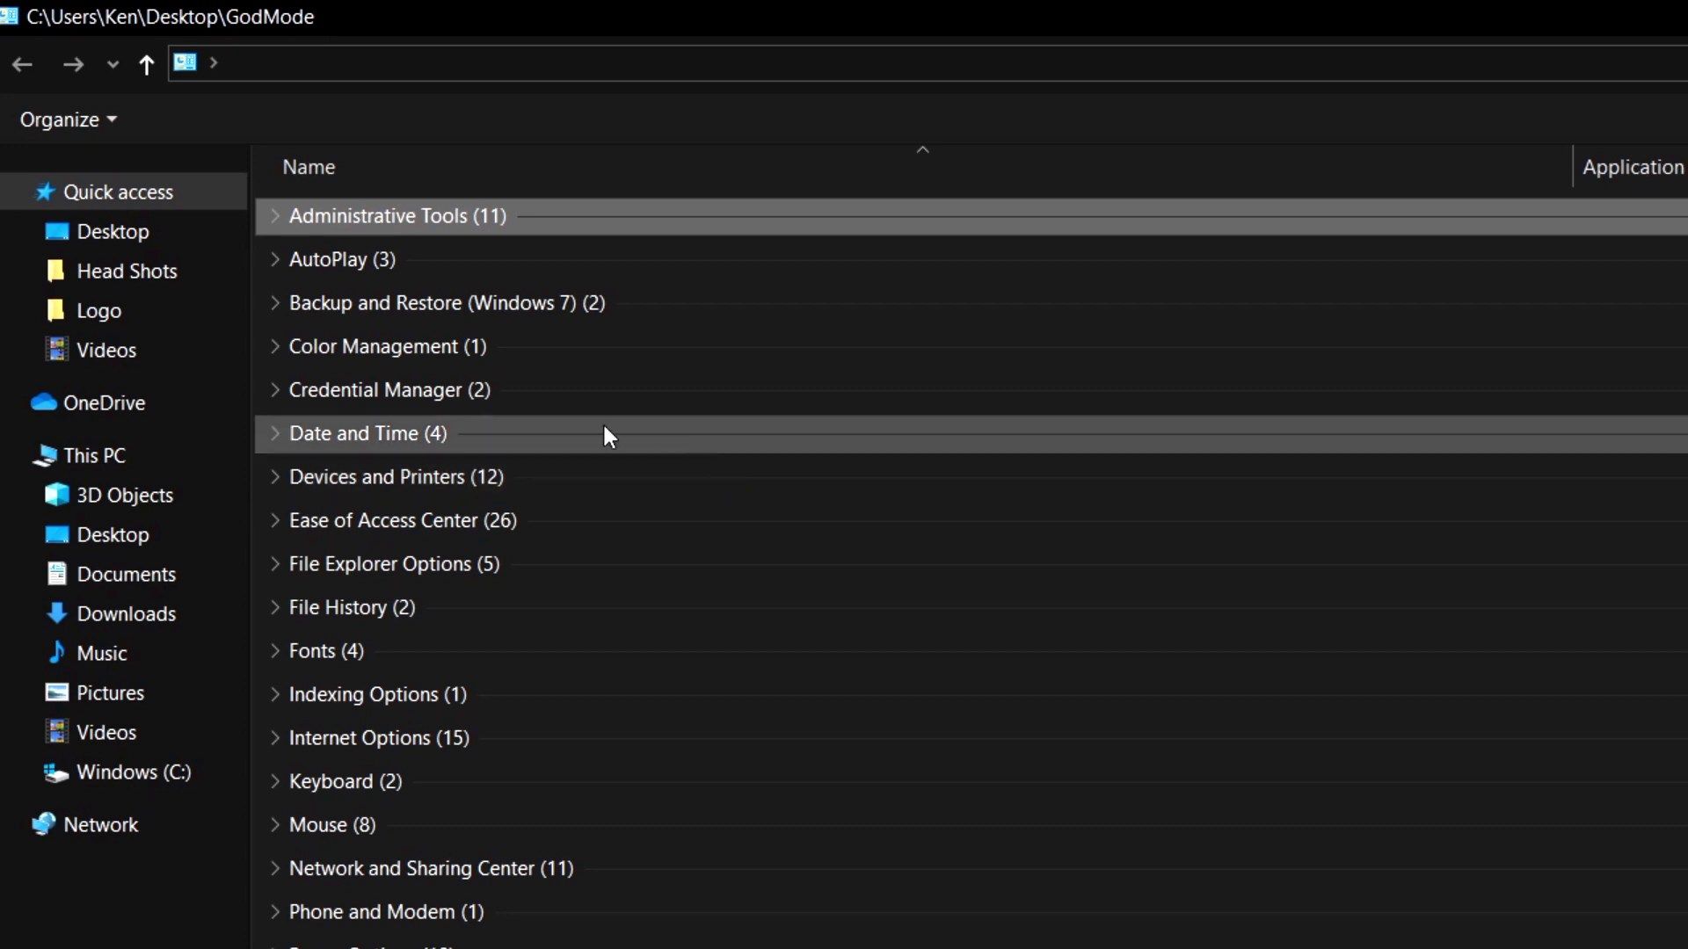
# Expand only the Color Management, Fonts and Mouse groups.
pyautogui.click(276, 346)
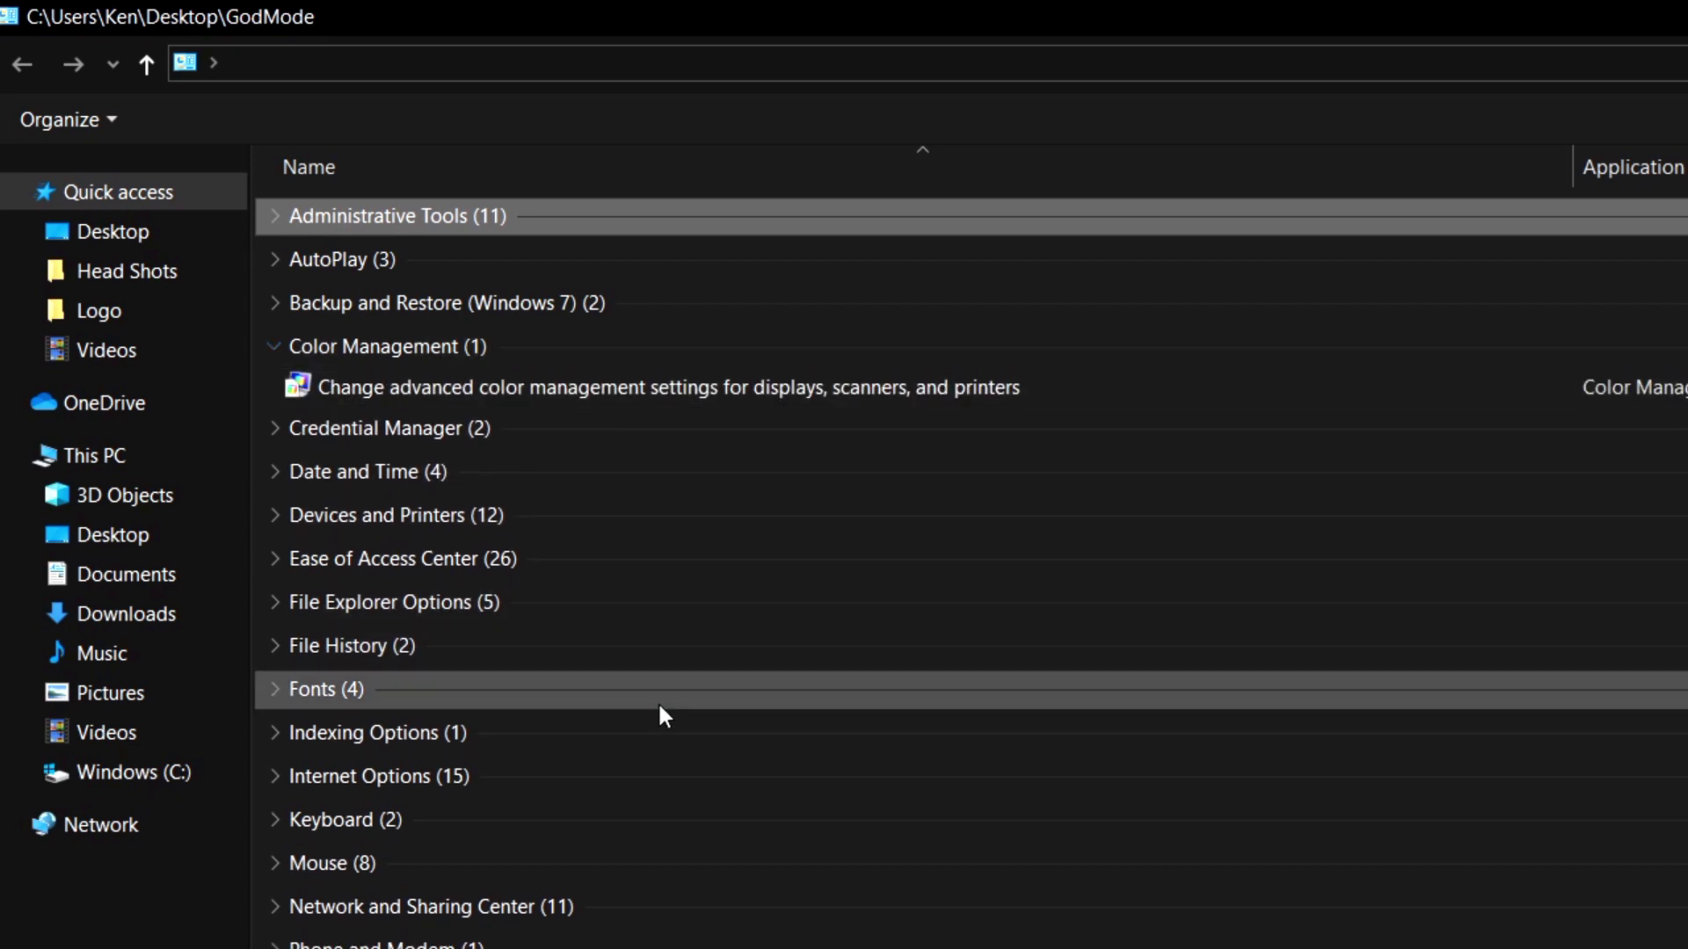
pyautogui.click(280, 688)
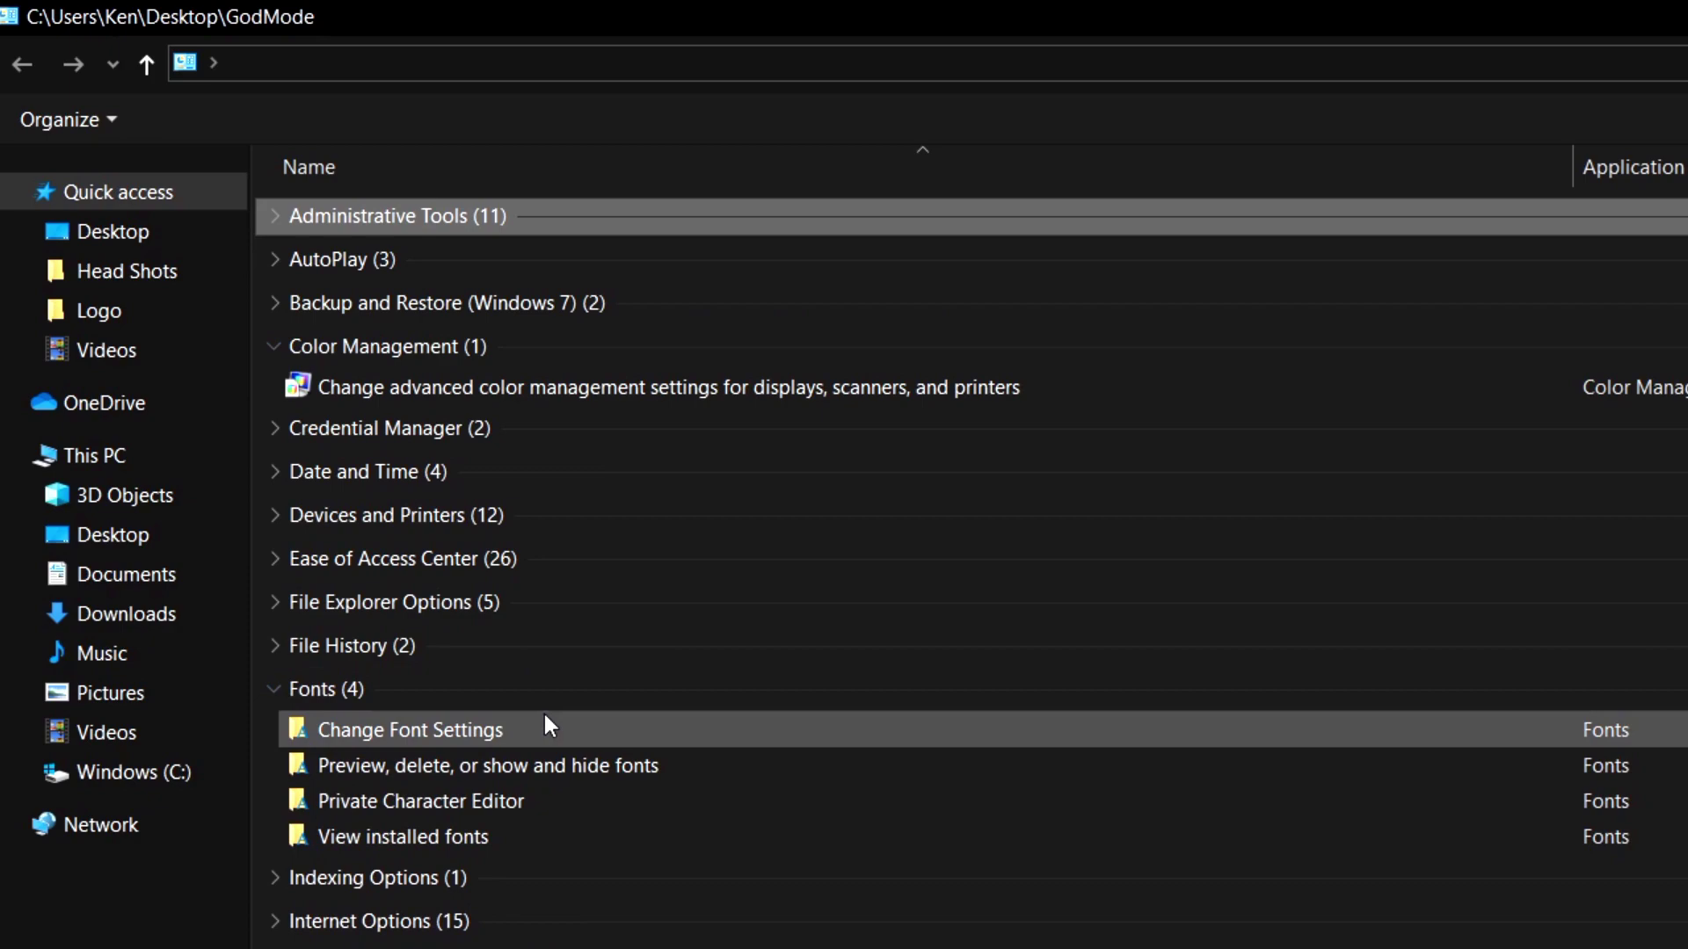
pyautogui.scroll(-3, 553, 747)
pyautogui.click(267, 783)
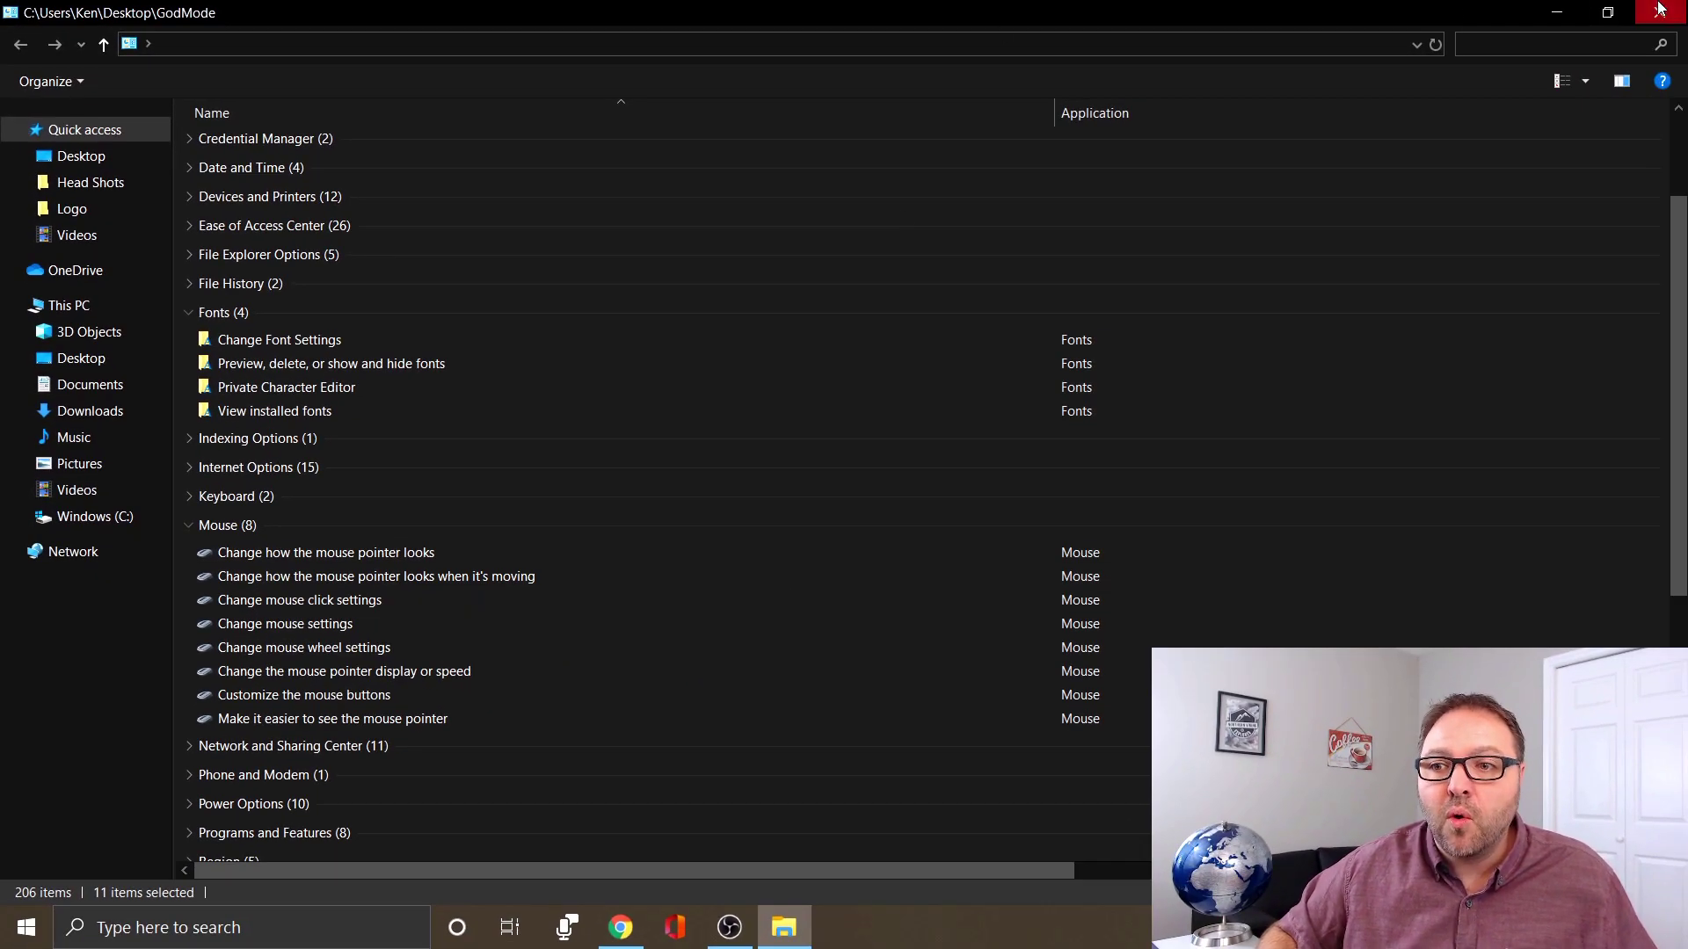
# Close and reopen the GodMode folder, then expand all settings groups again.
pyautogui.click(1660, 8)
pyautogui.doubleClick(209, 256)
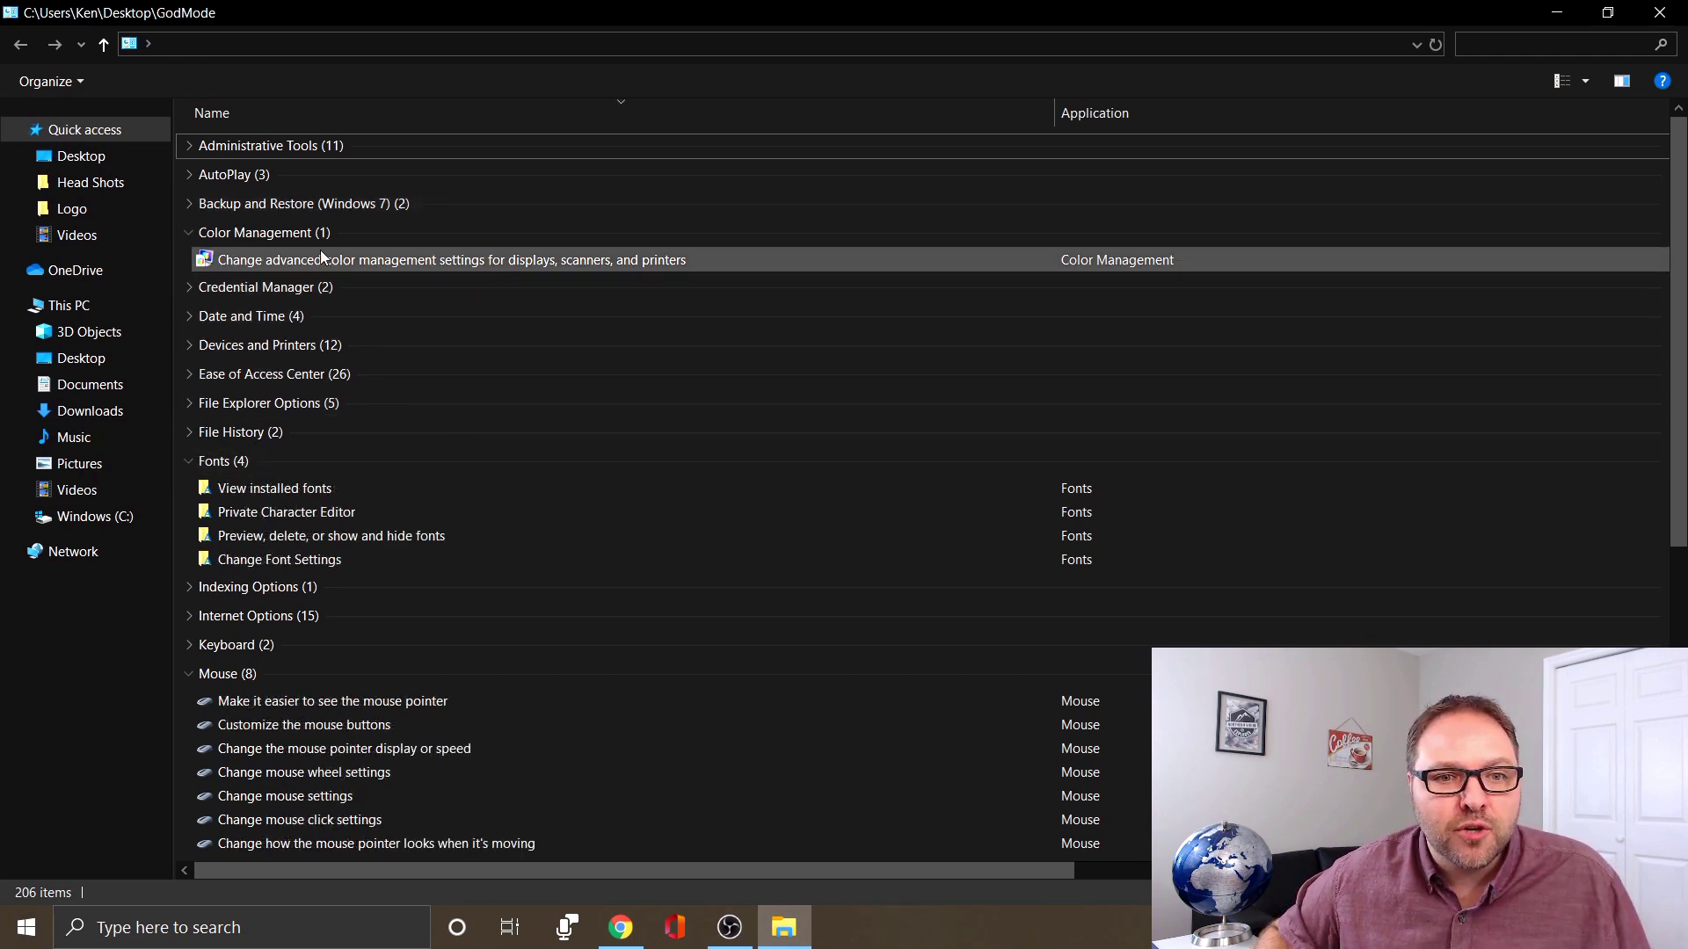
pyautogui.rightClick(285, 151)
pyautogui.click(362, 202)
pyautogui.moveTo(378, 220); pyautogui.dragTo(387, 124)
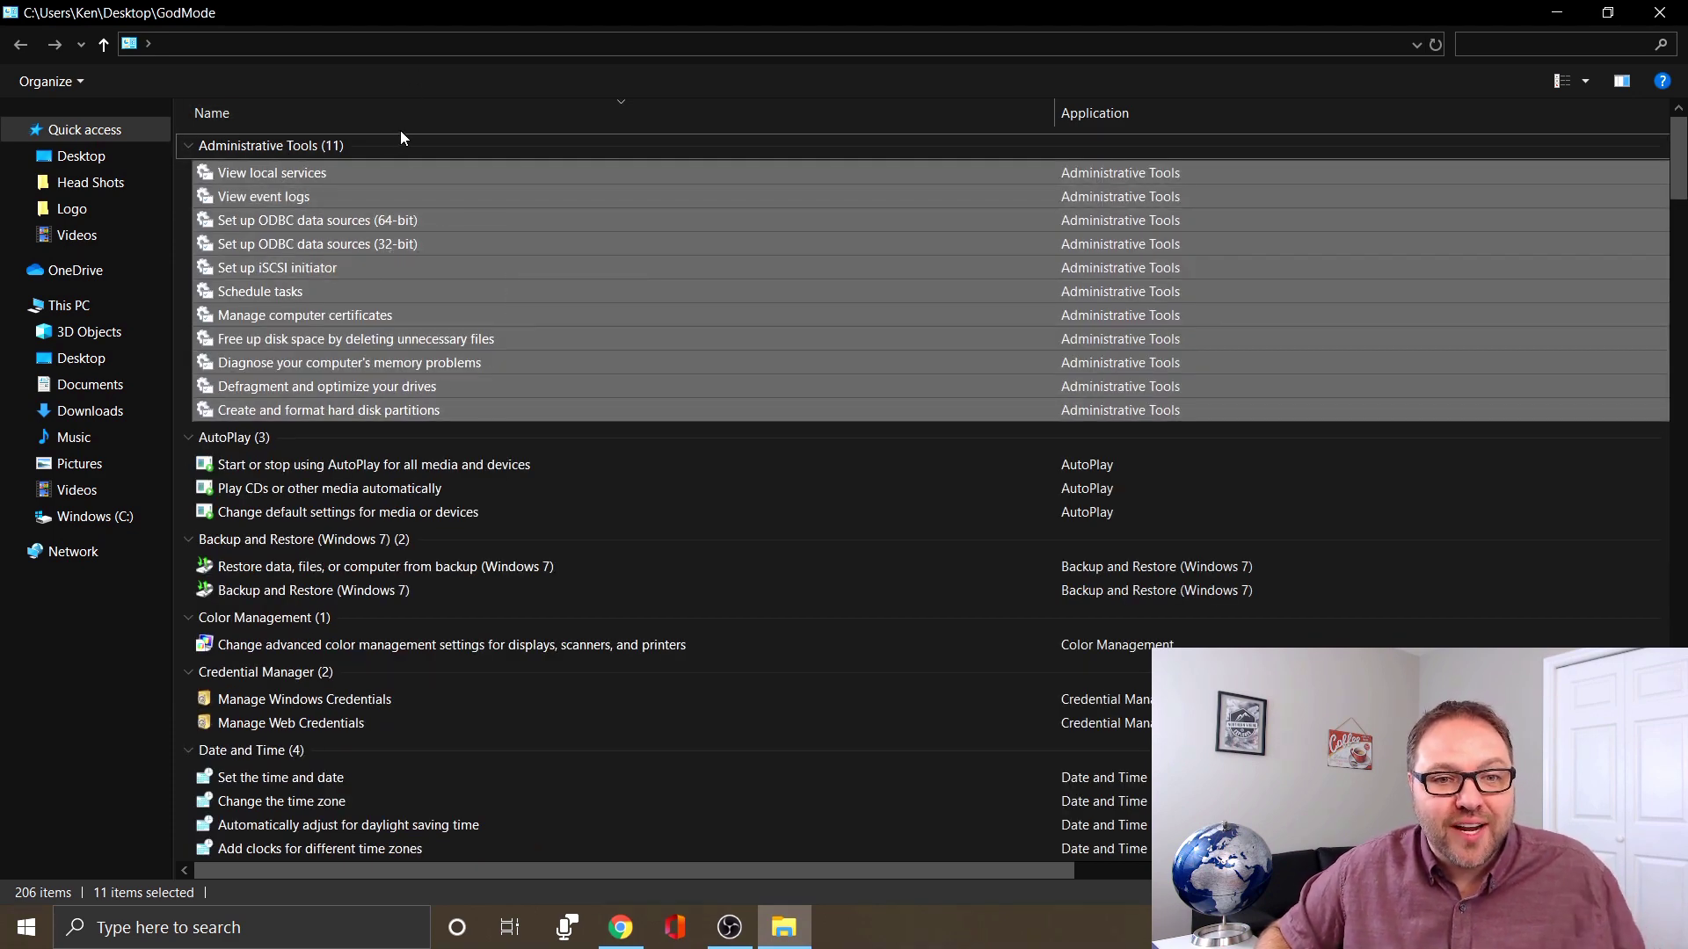
# Scroll from AutoPlay past Devices and Printers, Ease of Access Center and Fonts to Network and Sharing Center.
pyautogui.scroll(-2, 416, 171)
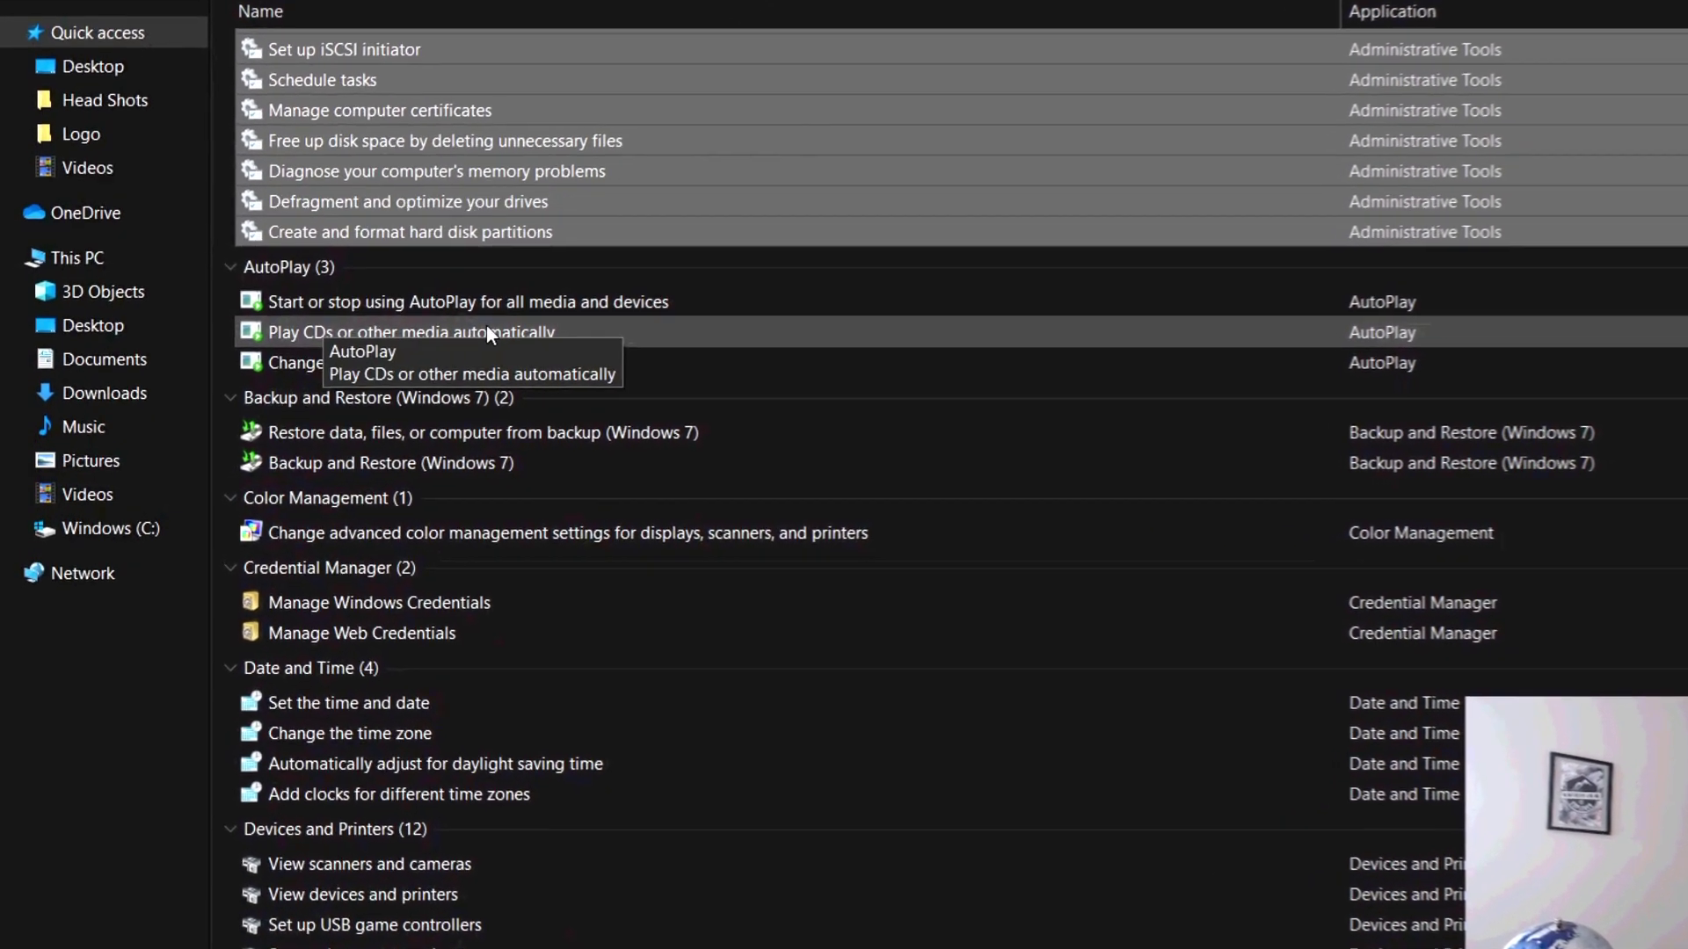
pyautogui.scroll(-5, 631, 449)
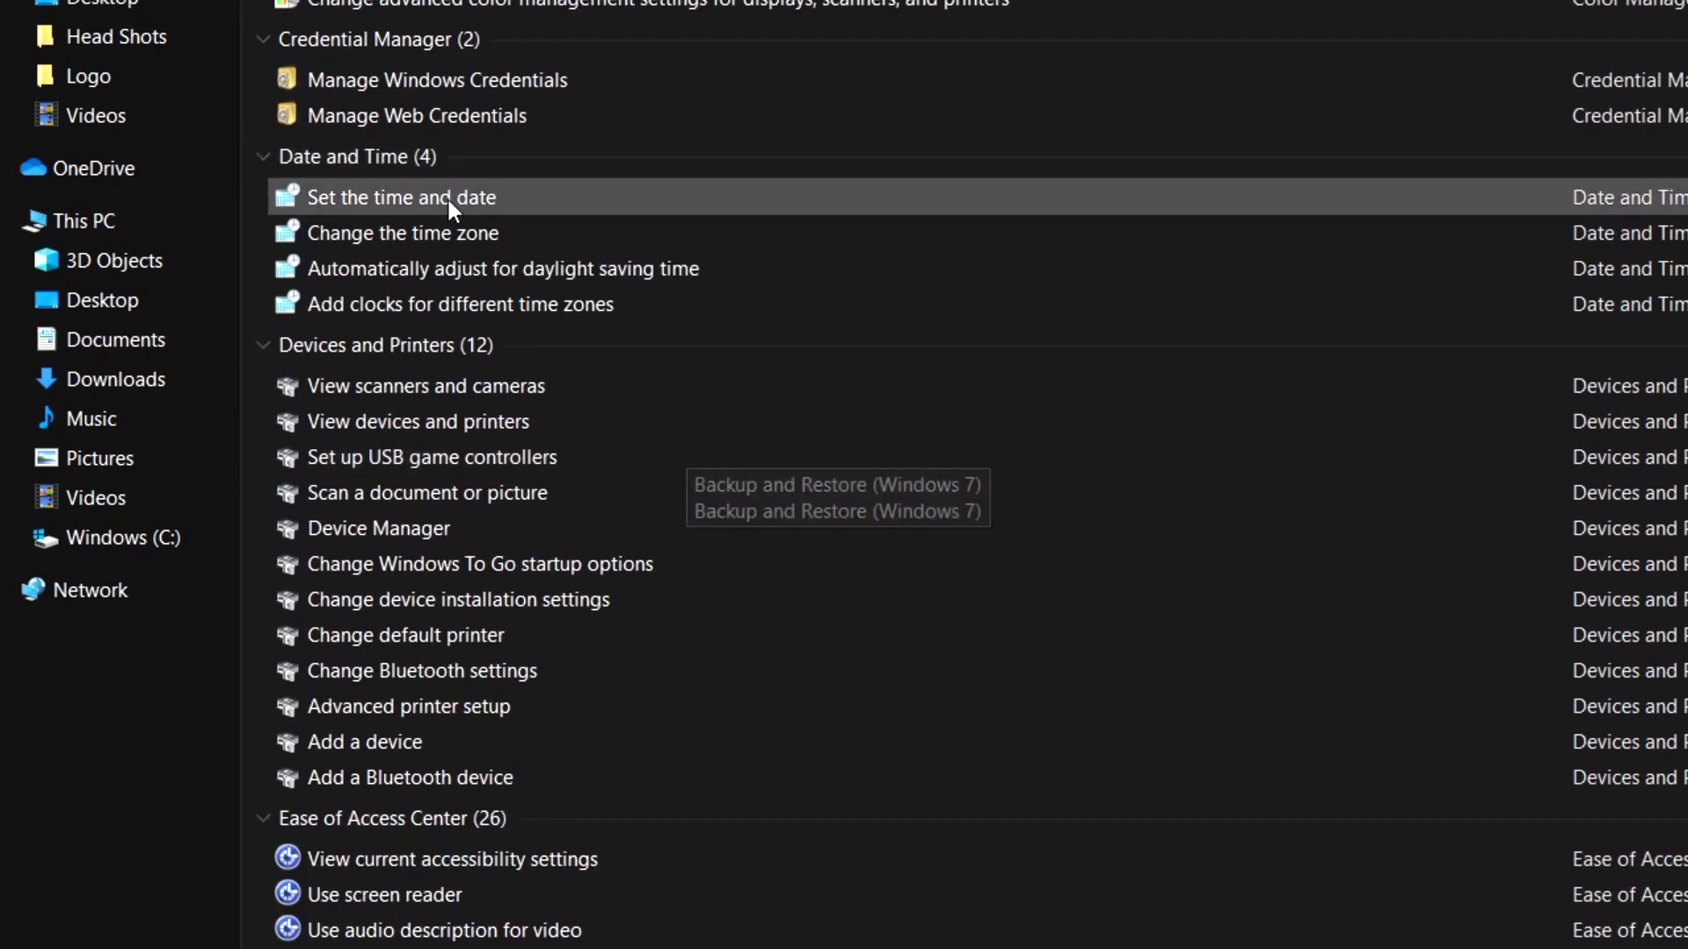
pyautogui.scroll(1, 470, 151)
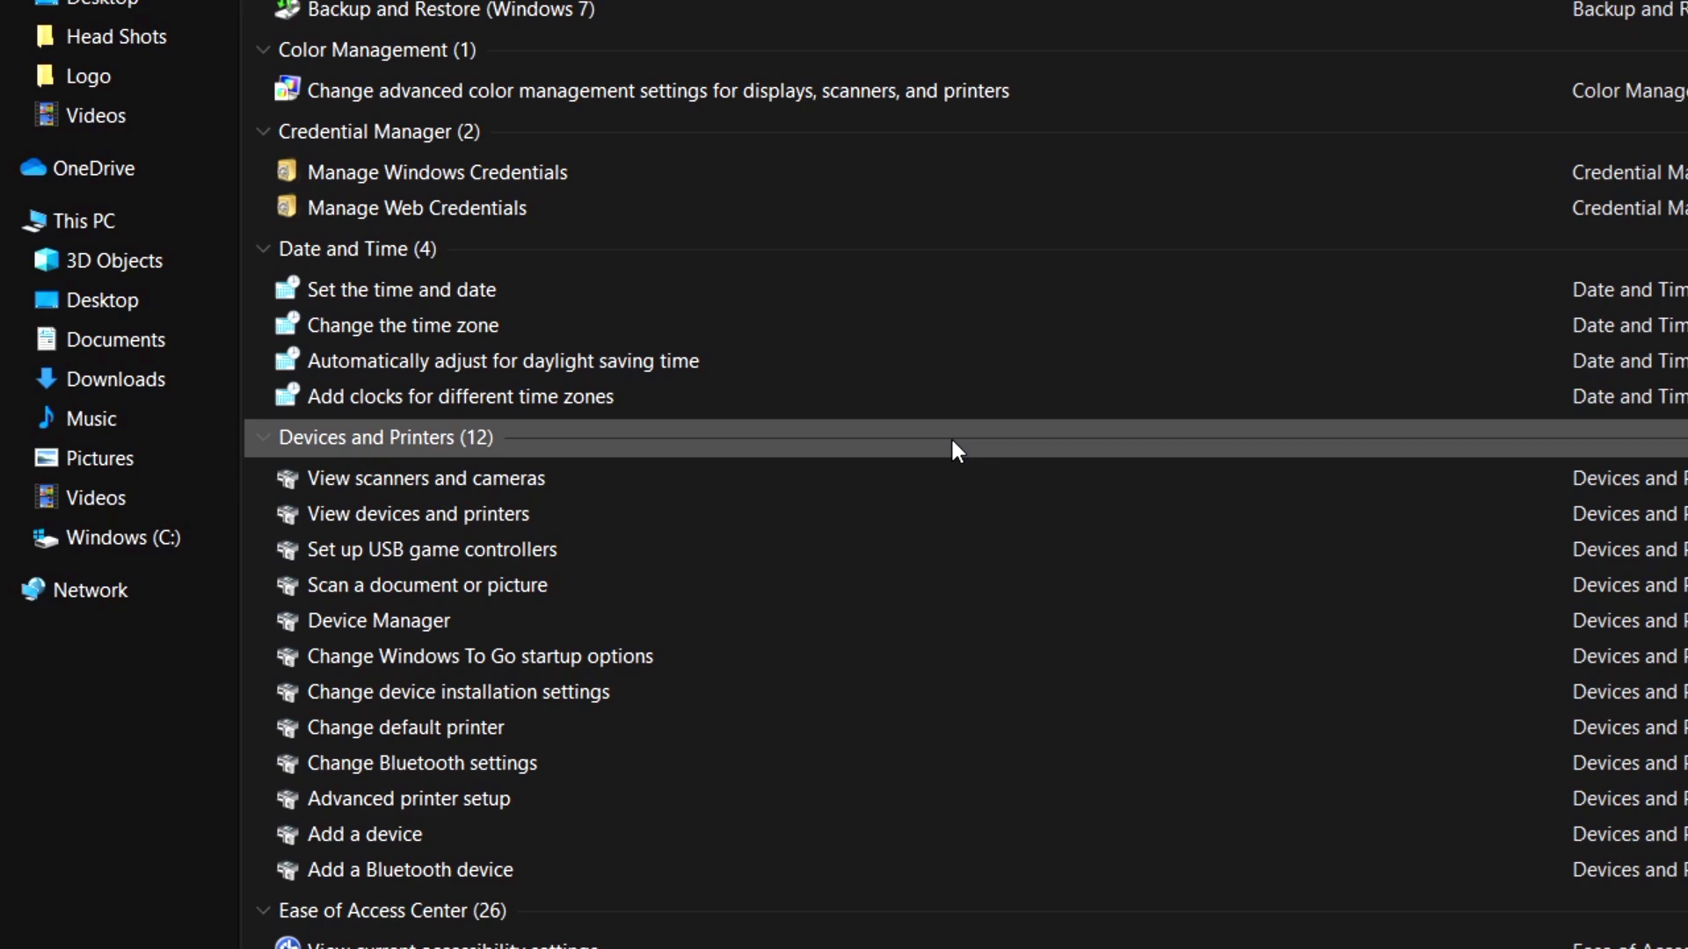
pyautogui.scroll(-2, 954, 451)
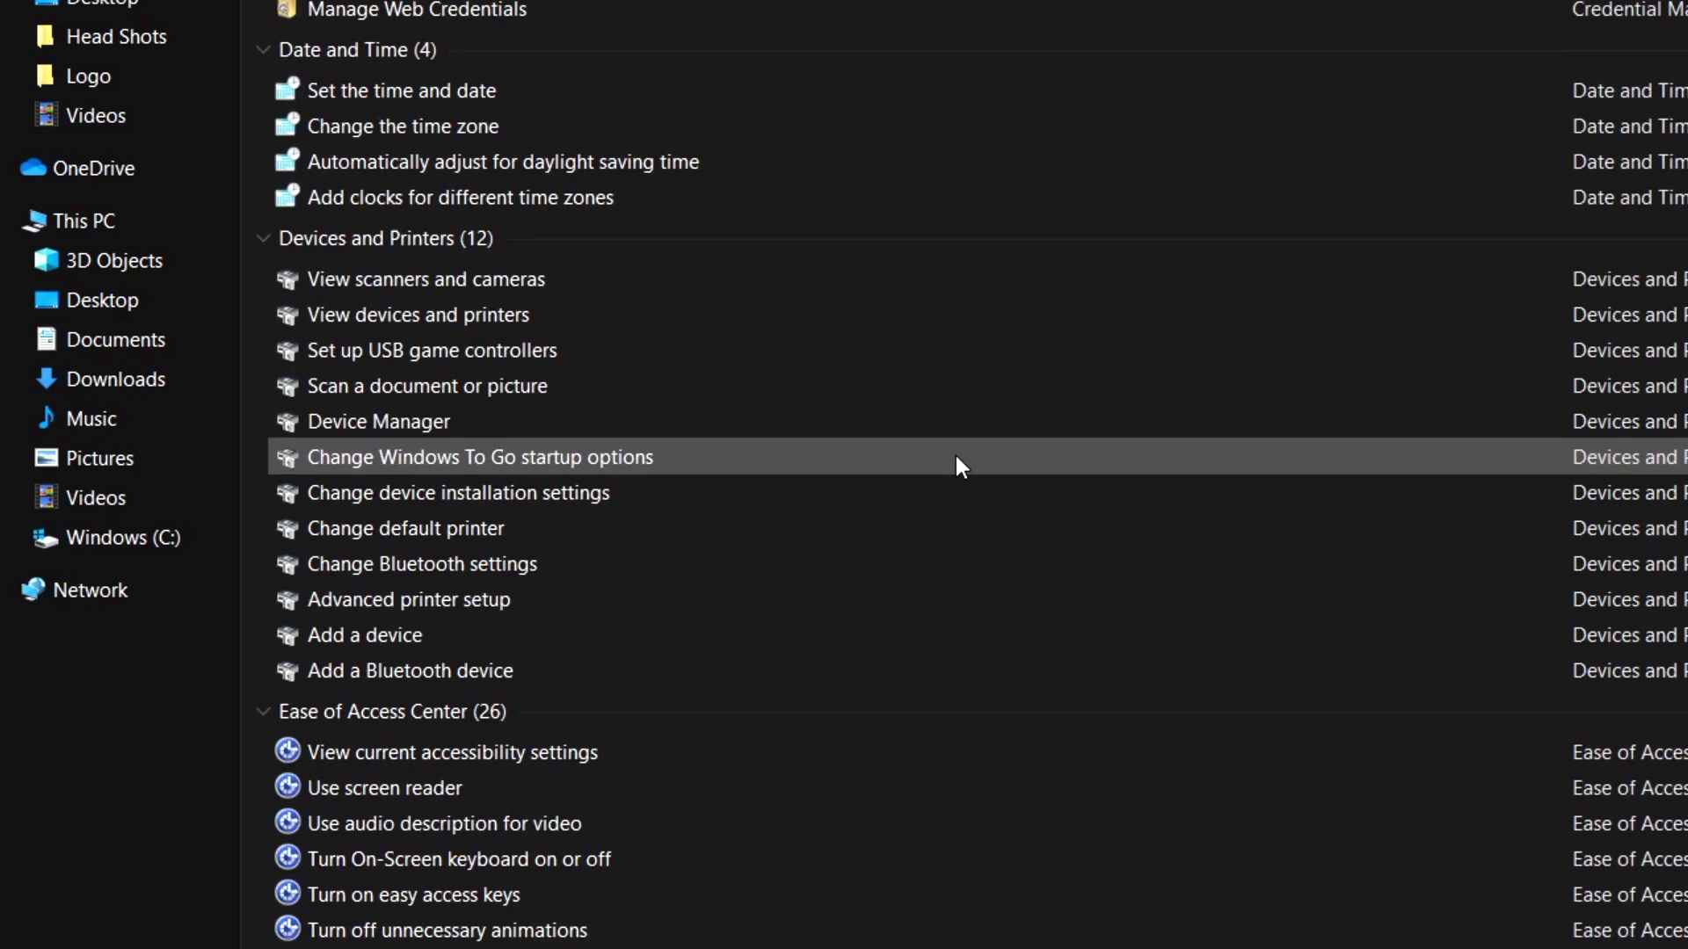
pyautogui.scroll(-2, 956, 457)
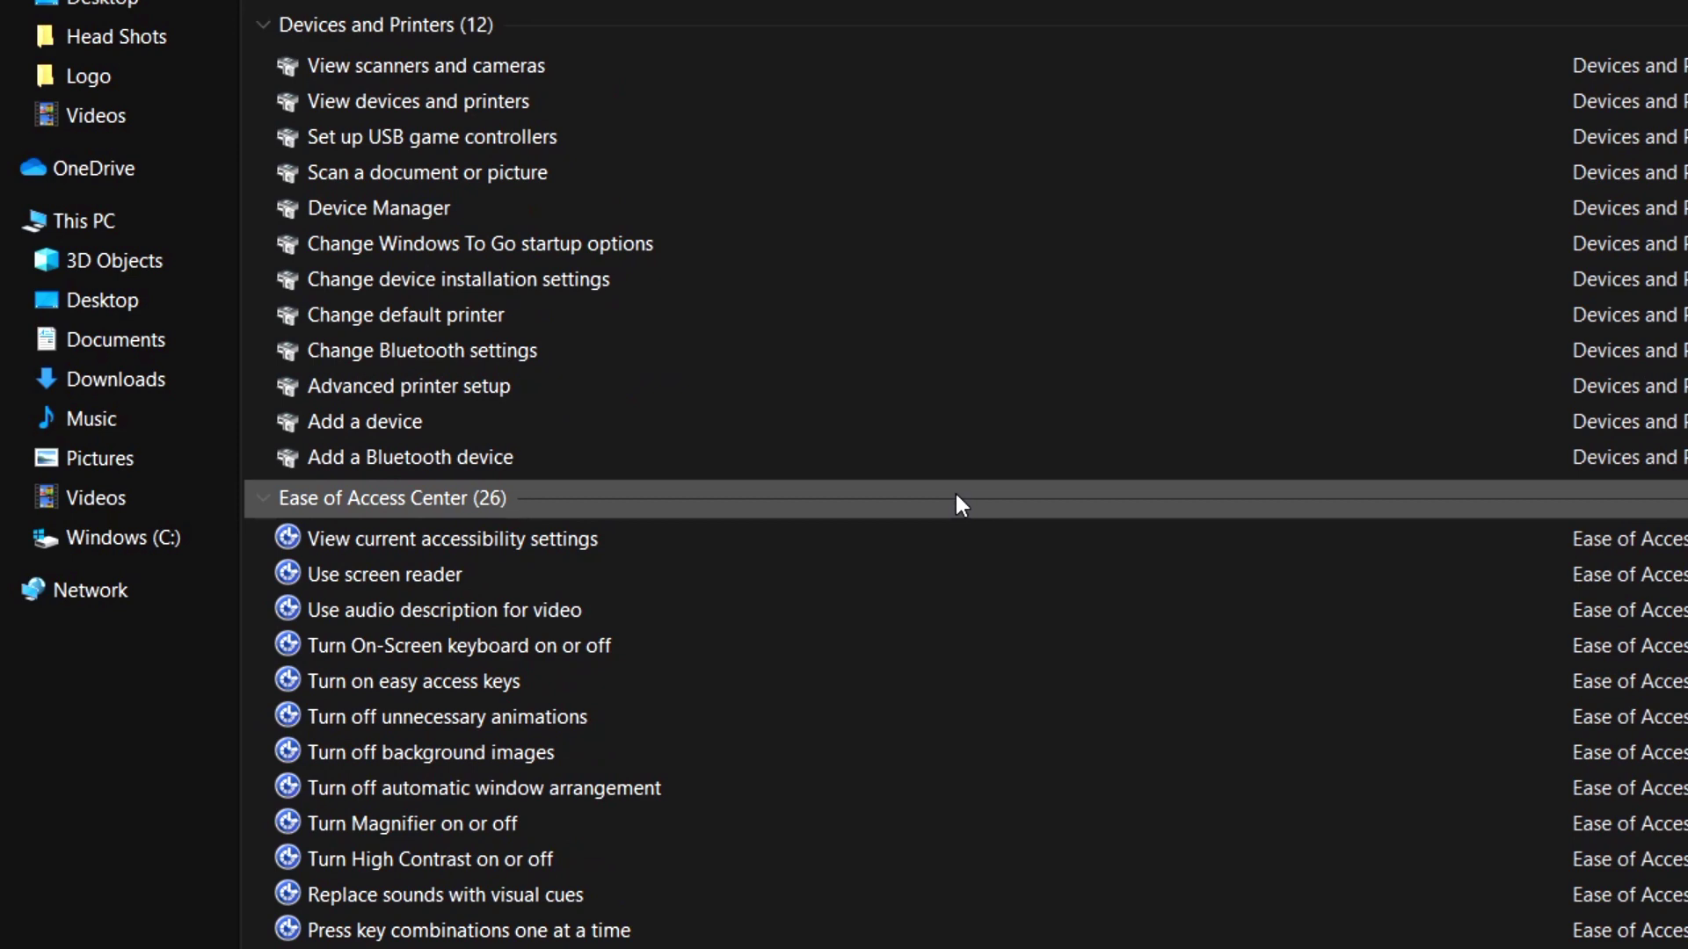
pyautogui.scroll(-10, 956, 495)
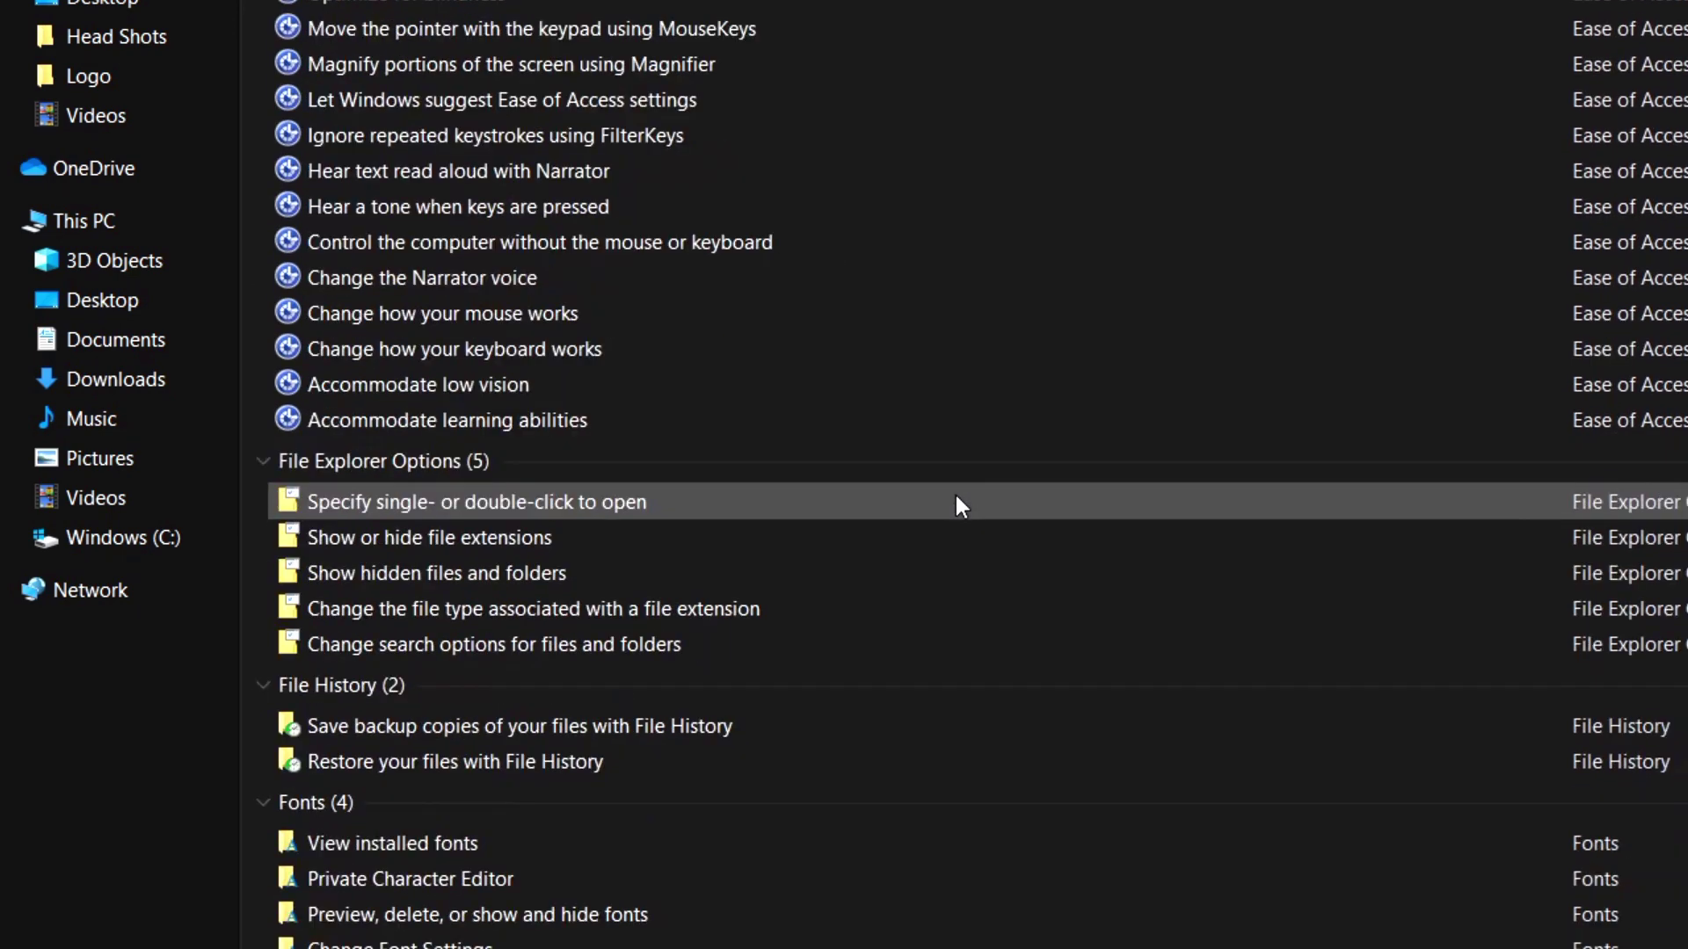
pyautogui.scroll(-4, 956, 497)
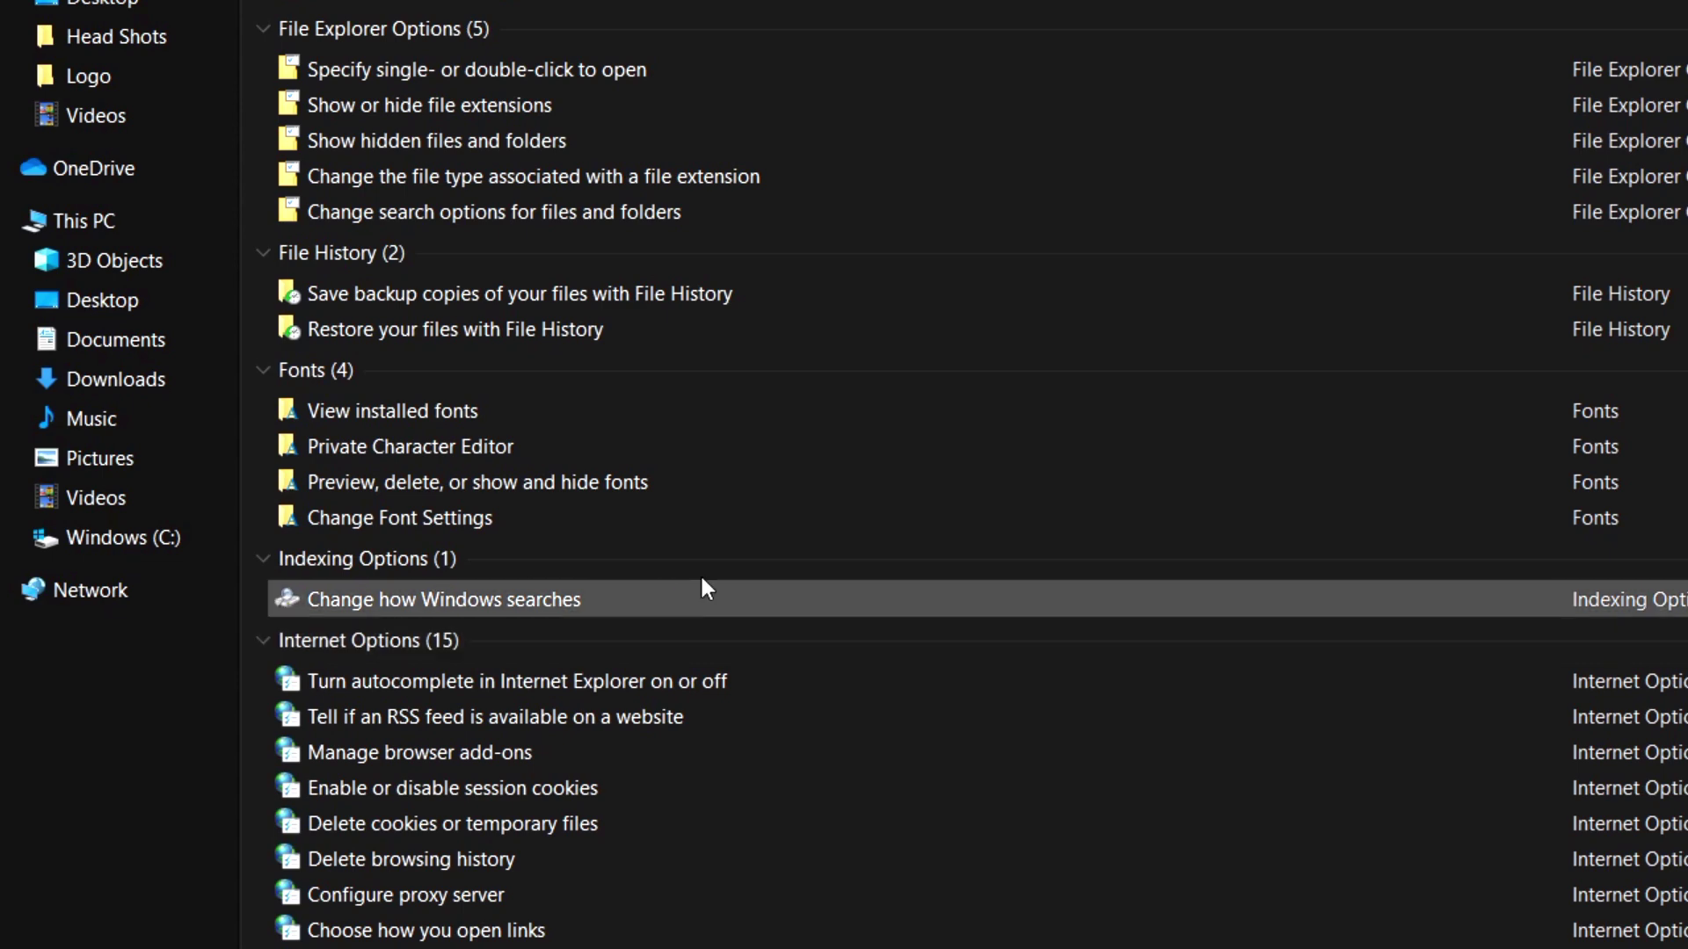
pyautogui.scroll(-8, 753, 497)
pyautogui.scroll(-4, 752, 494)
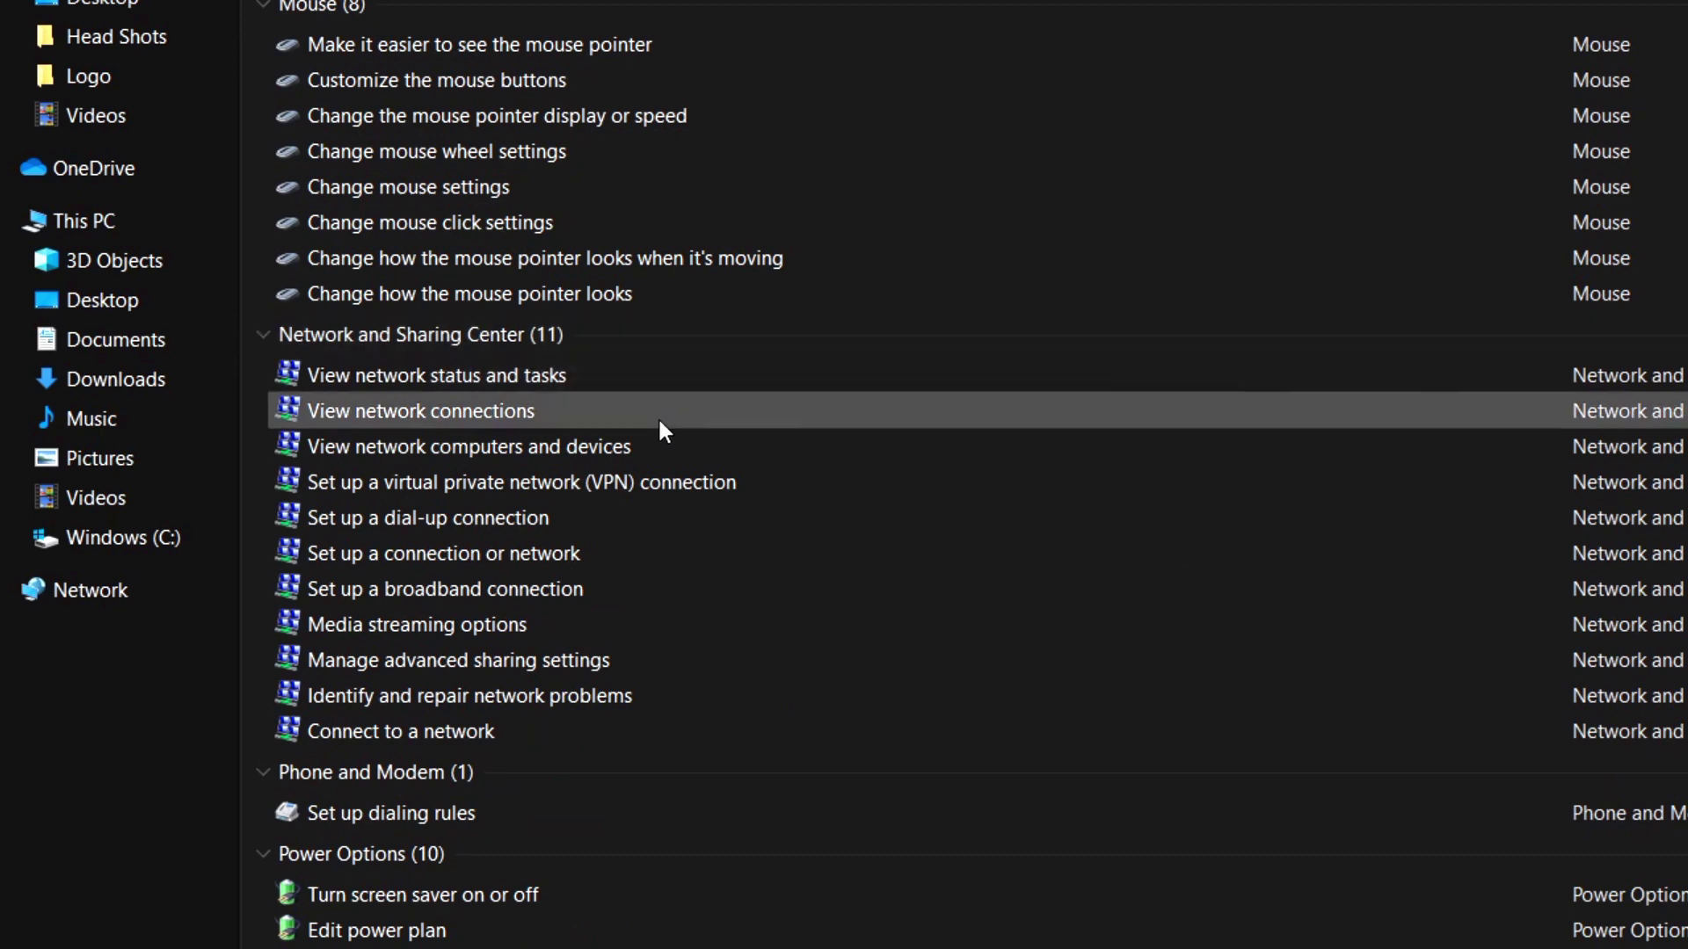
# Scroll past Power Options, Region, Security and Maintenance and Sound to the 21-setting System group.
pyautogui.scroll(-1, 765, 571)
pyautogui.scroll(-6, 772, 551)
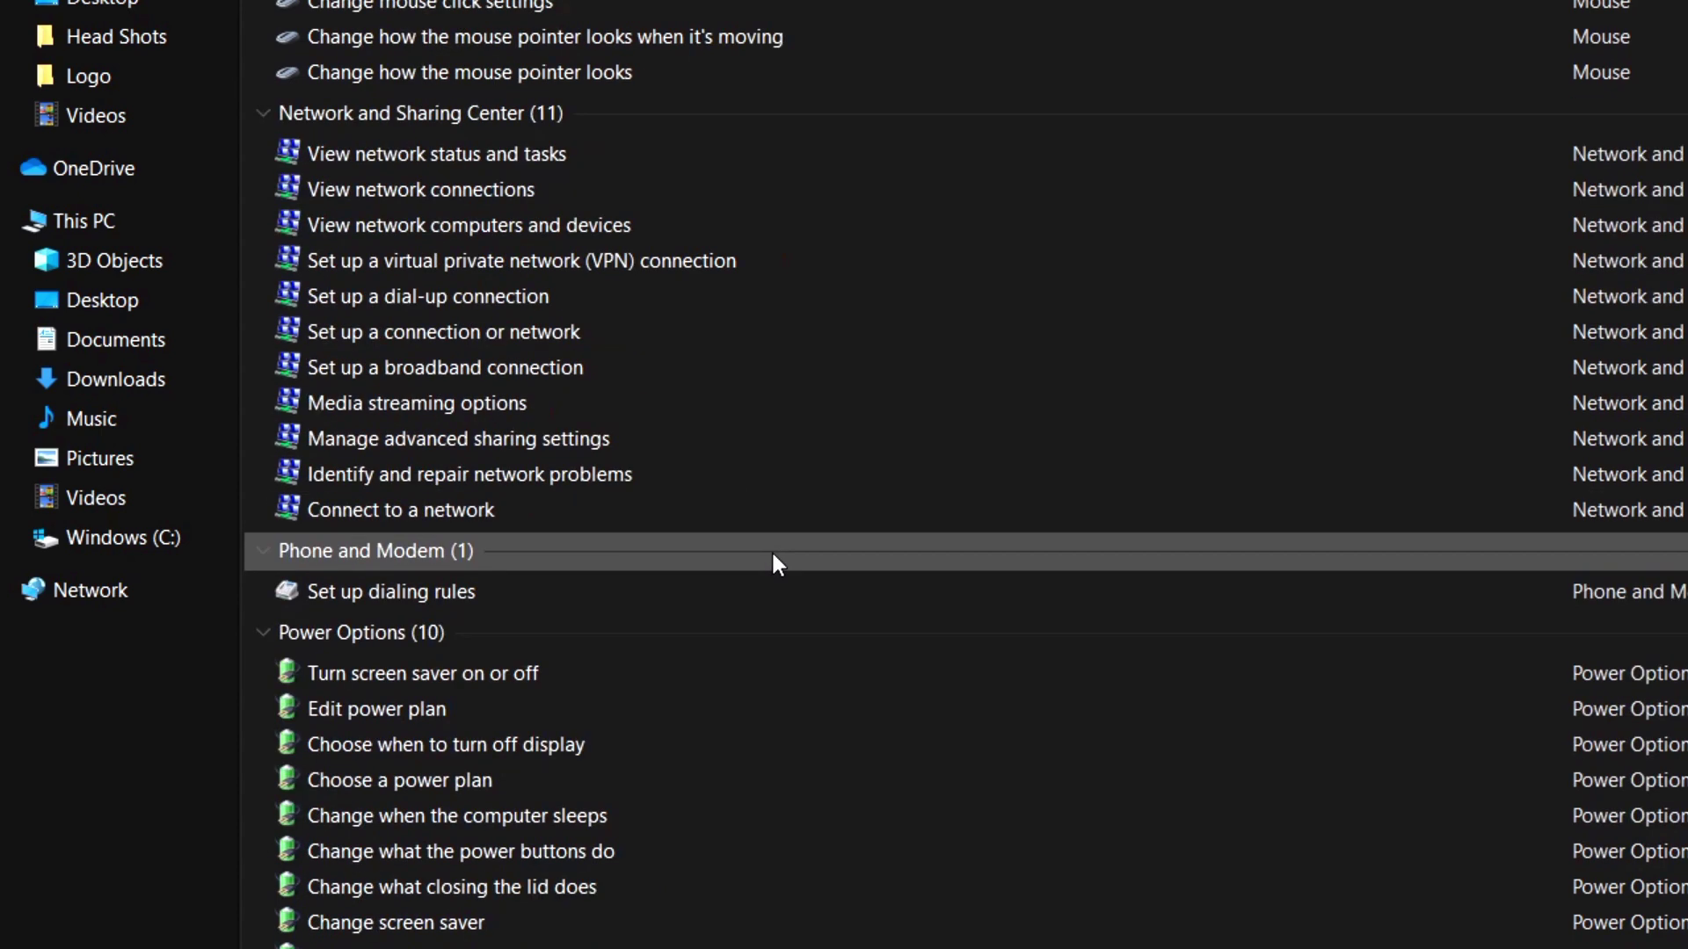
pyautogui.scroll(-1, 770, 552)
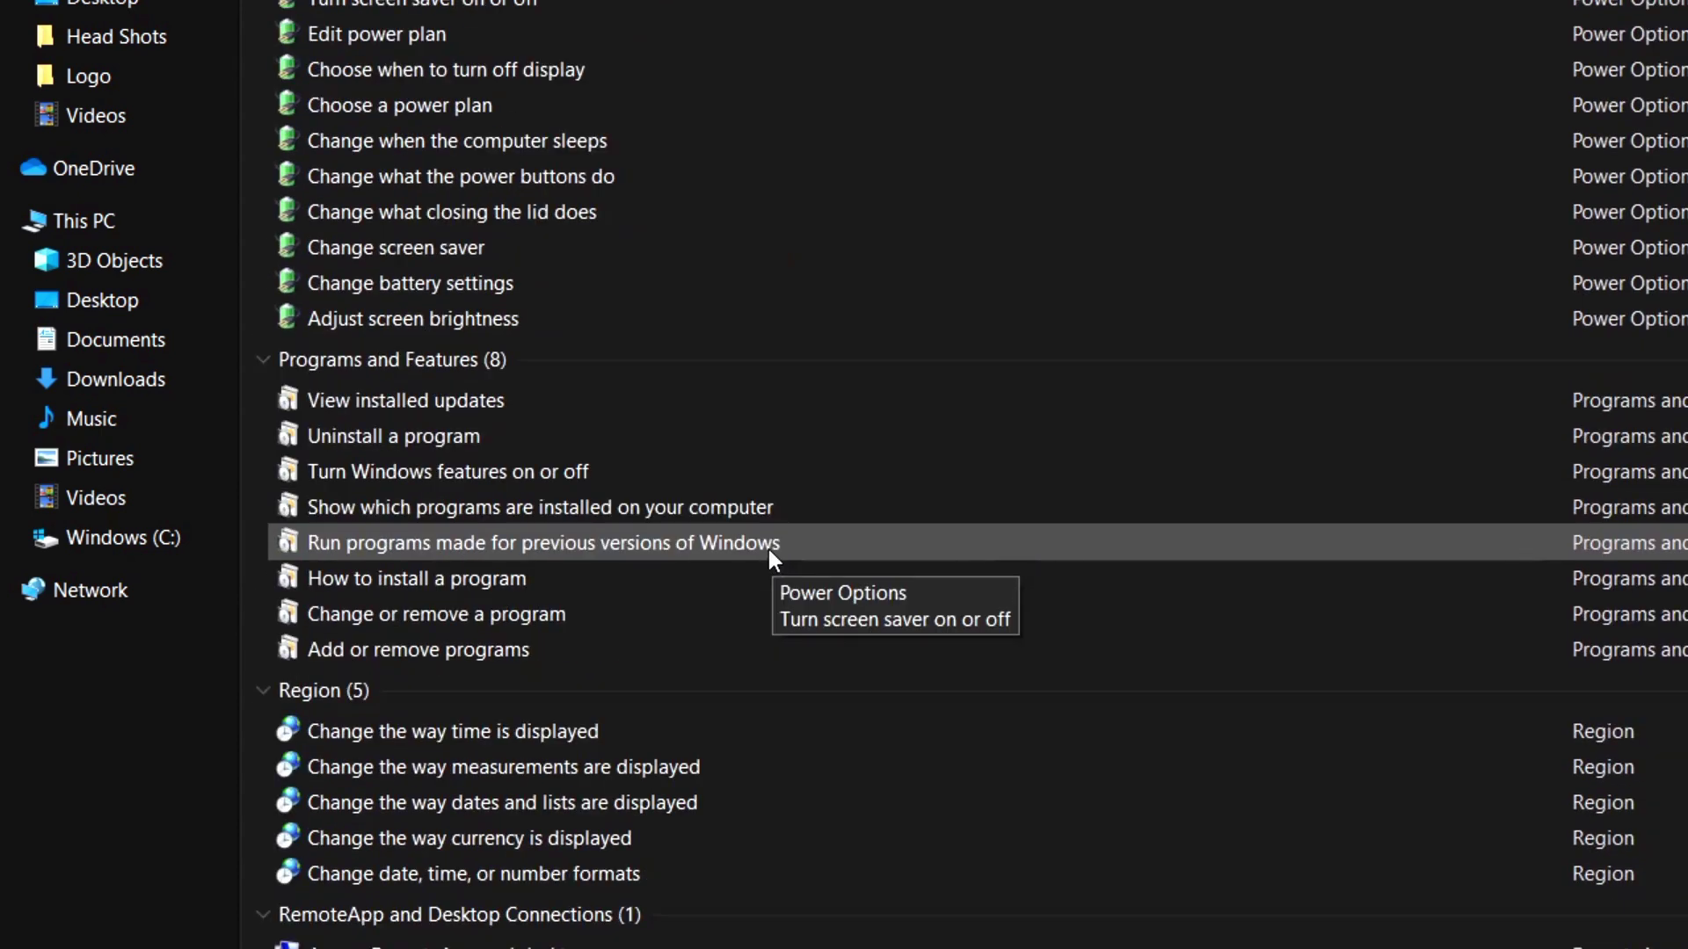
pyautogui.scroll(1, 591, 356)
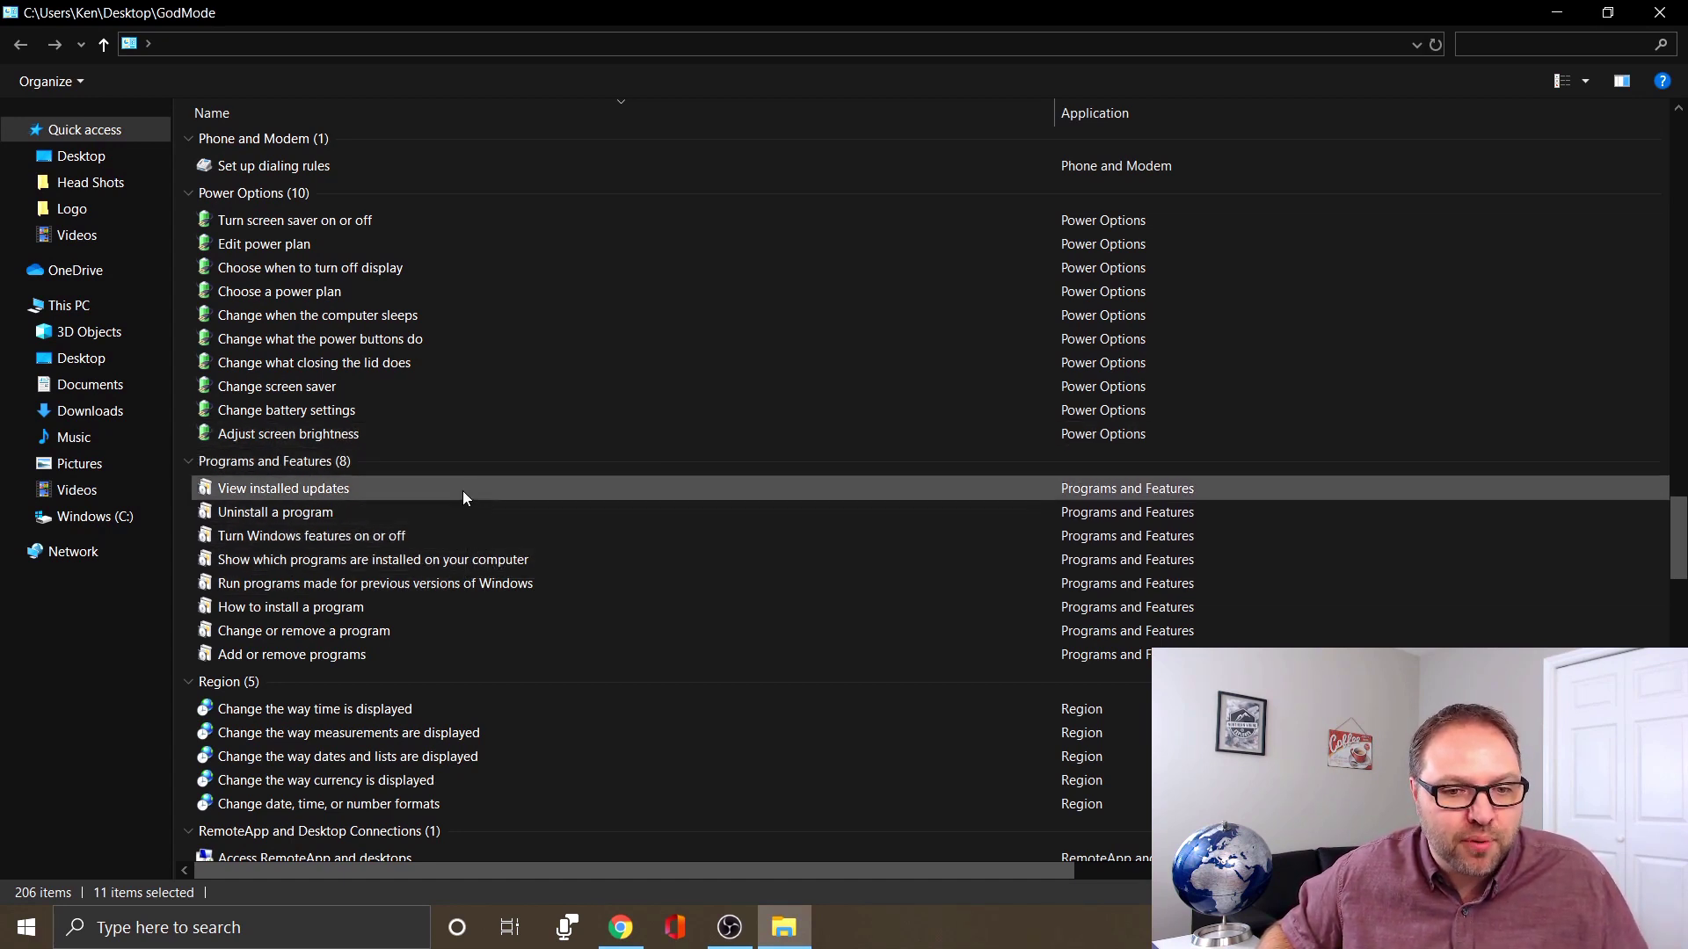
pyautogui.scroll(-6, 448, 599)
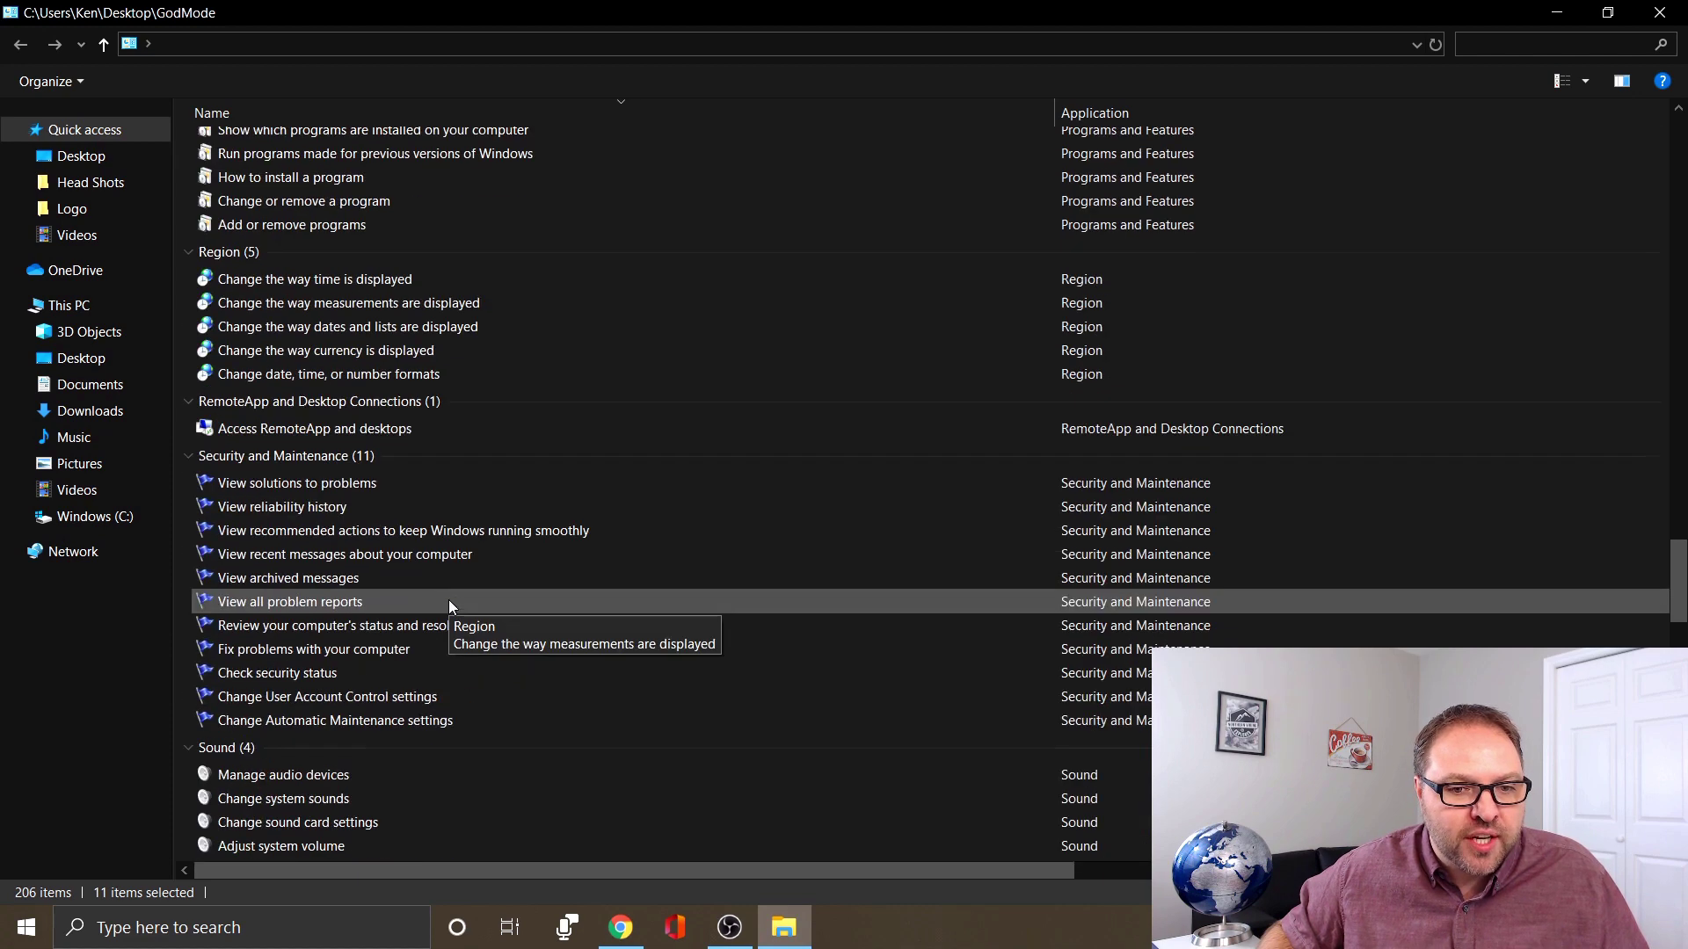
pyautogui.scroll(-1, 449, 599)
pyautogui.scroll(2, 449, 596)
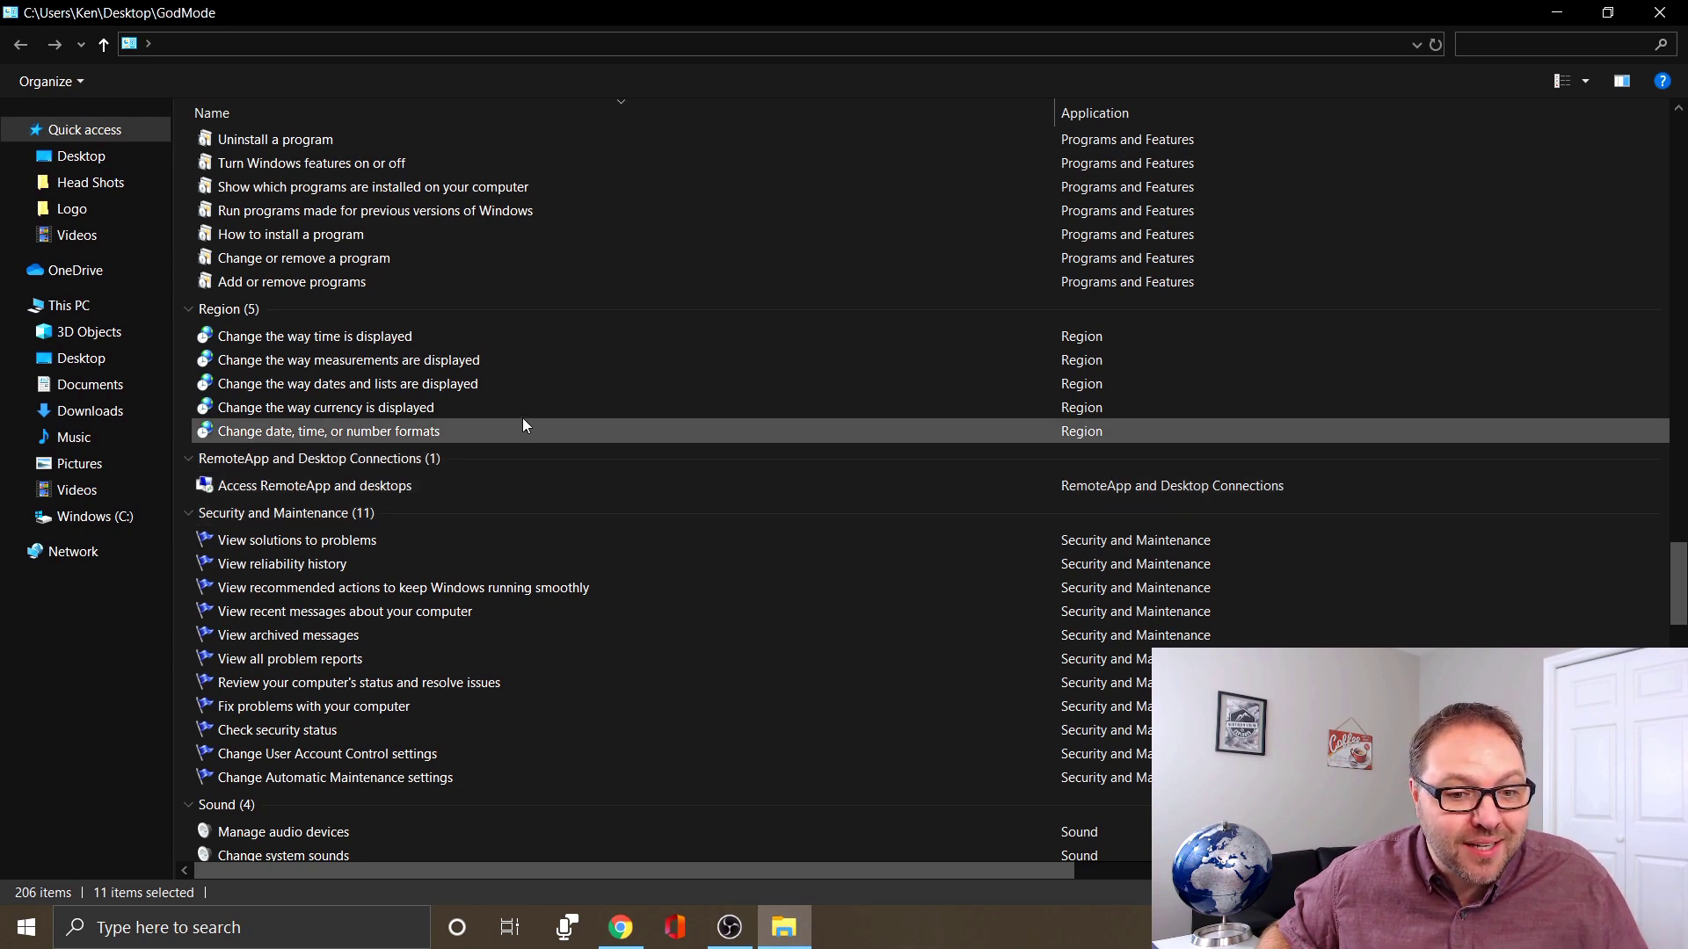
pyautogui.scroll(-5, 527, 382)
pyautogui.scroll(-3, 528, 387)
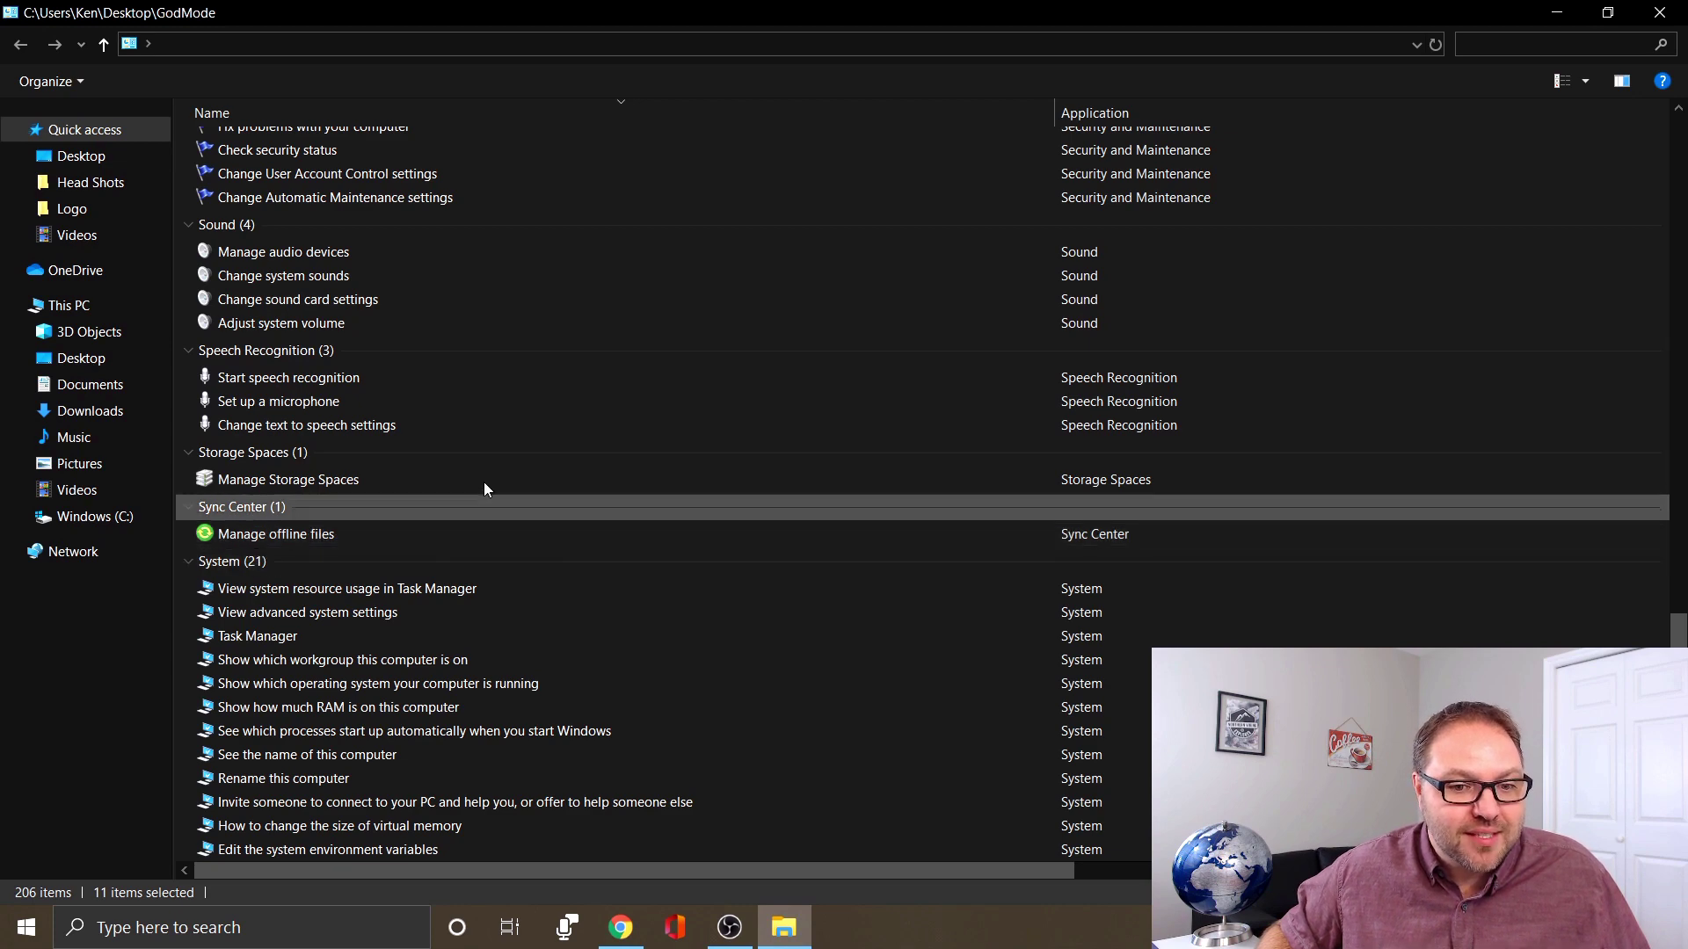
pyautogui.scroll(-5, 556, 409)
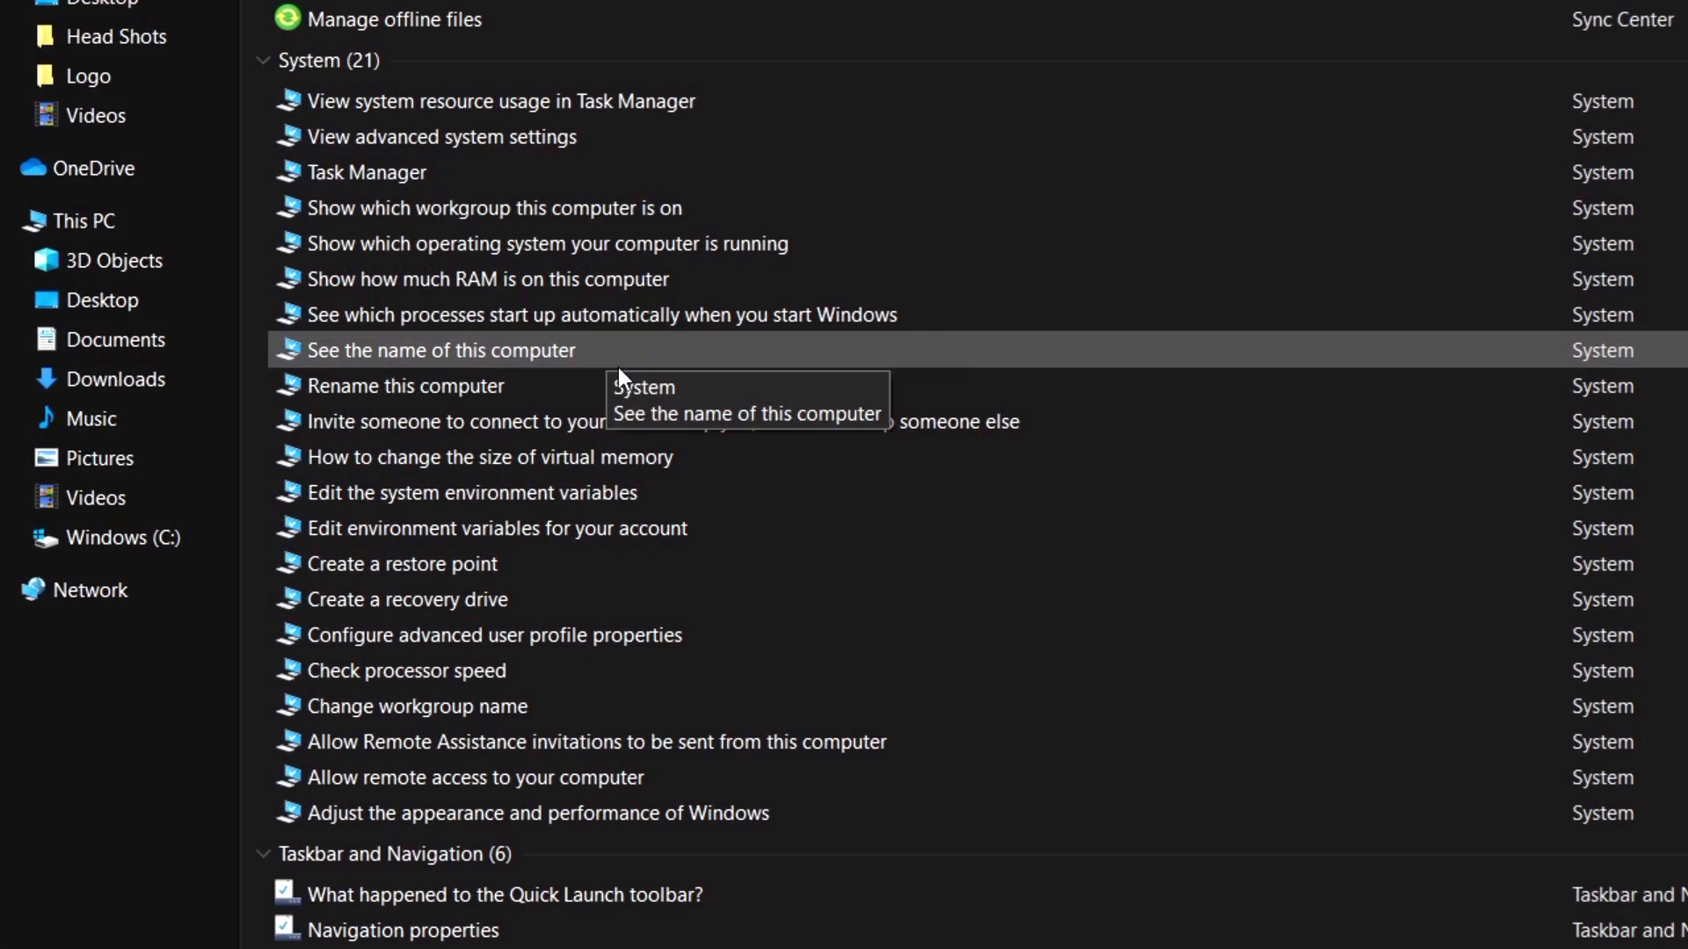
pyautogui.click(507, 381)
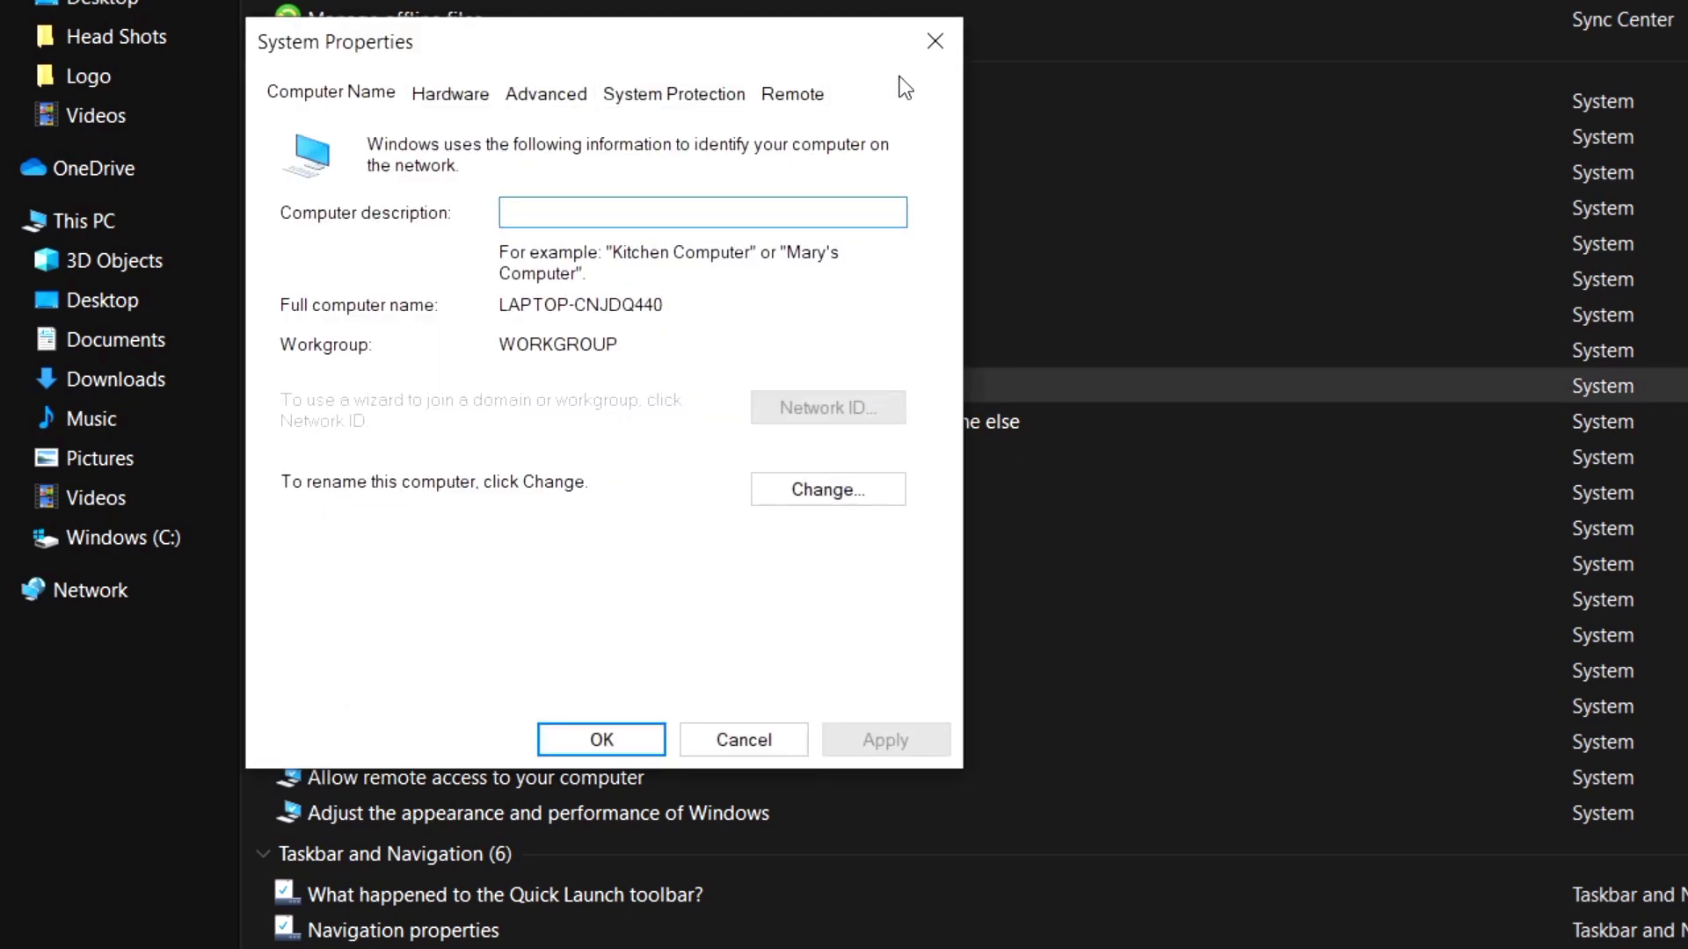
pyautogui.click(937, 41)
pyautogui.scroll(-5, 886, 211)
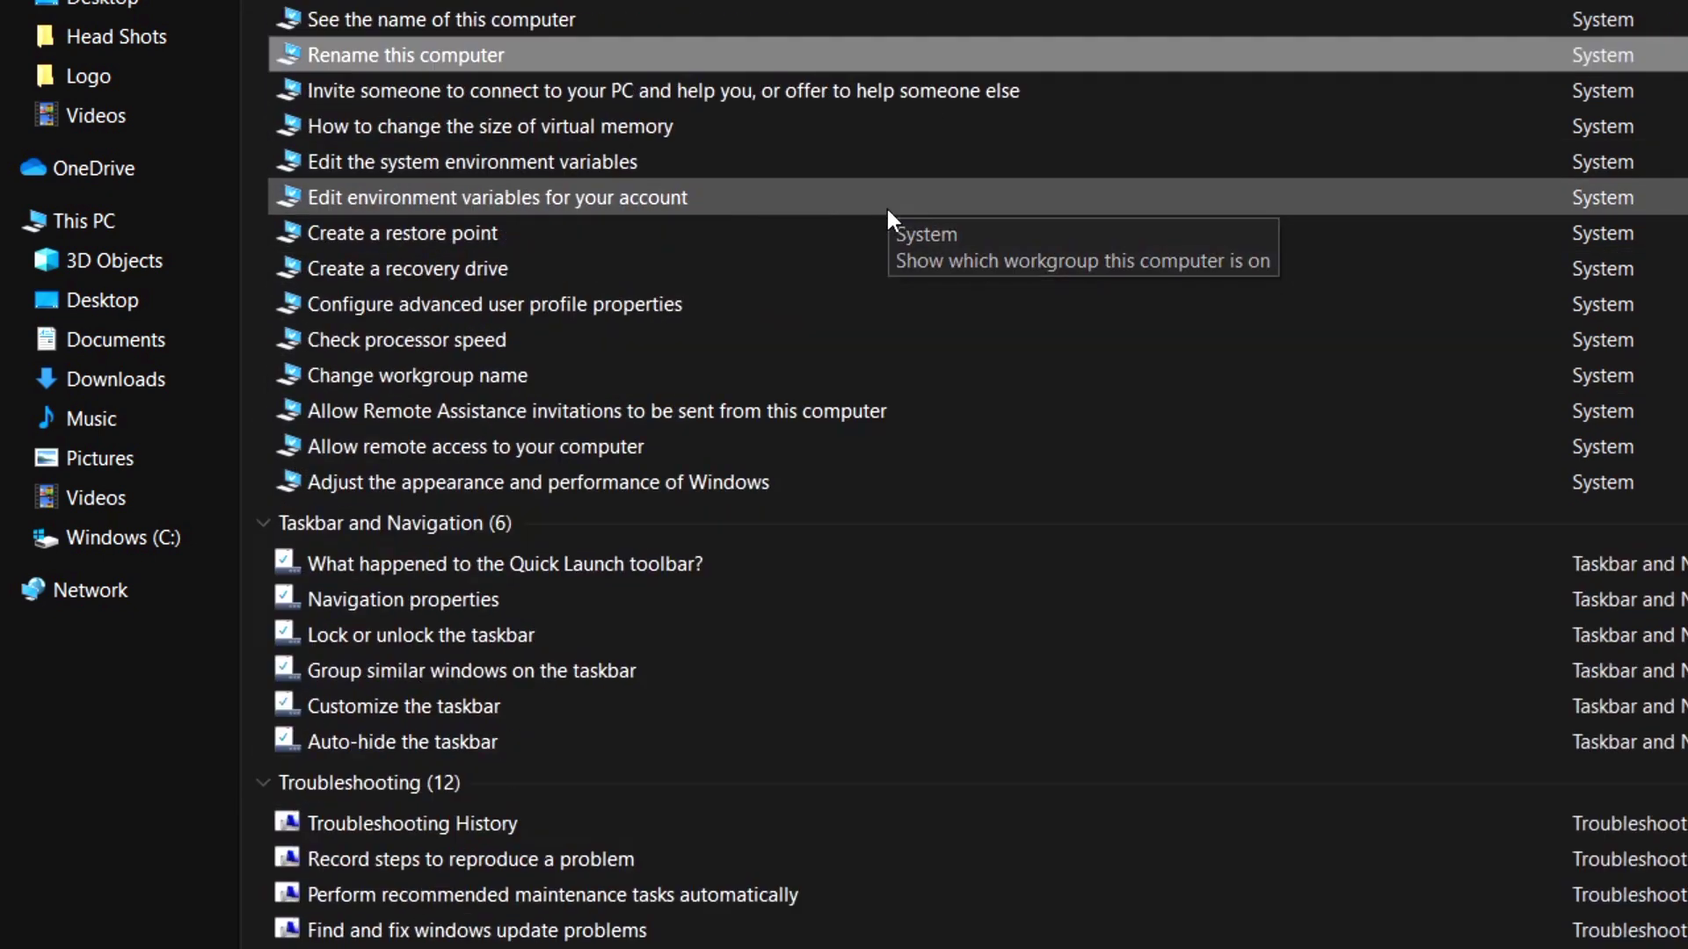
pyautogui.scroll(-1, 890, 226)
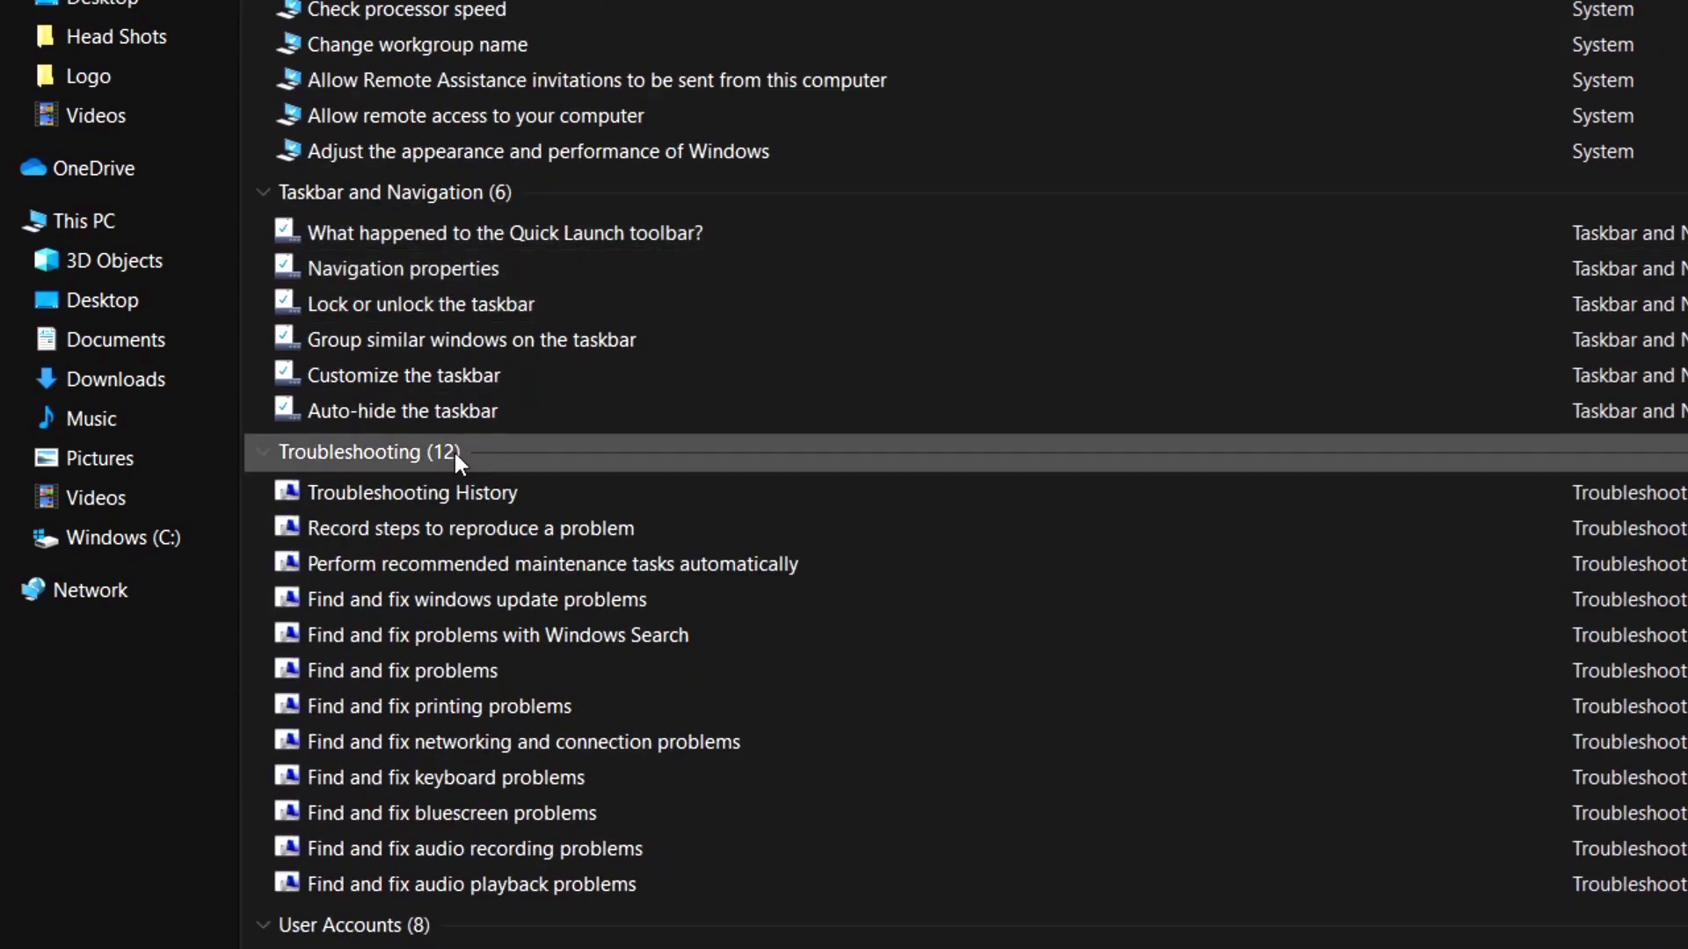
pyautogui.scroll(-4, 603, 783)
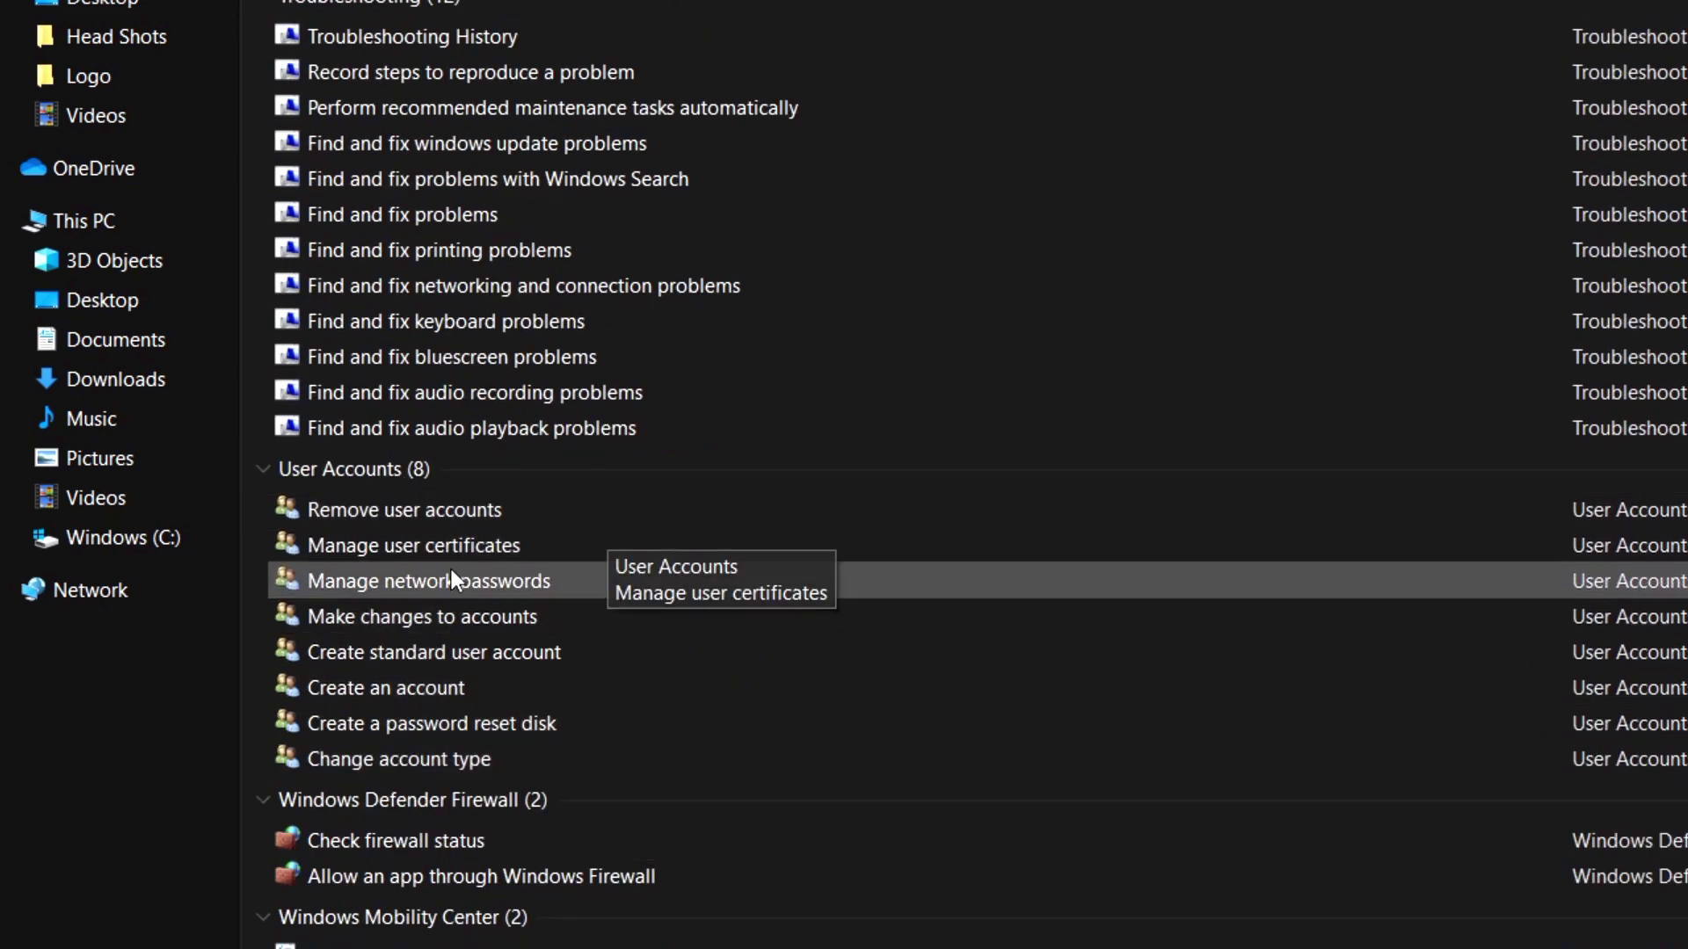
pyautogui.scroll(-1, 937, 404)
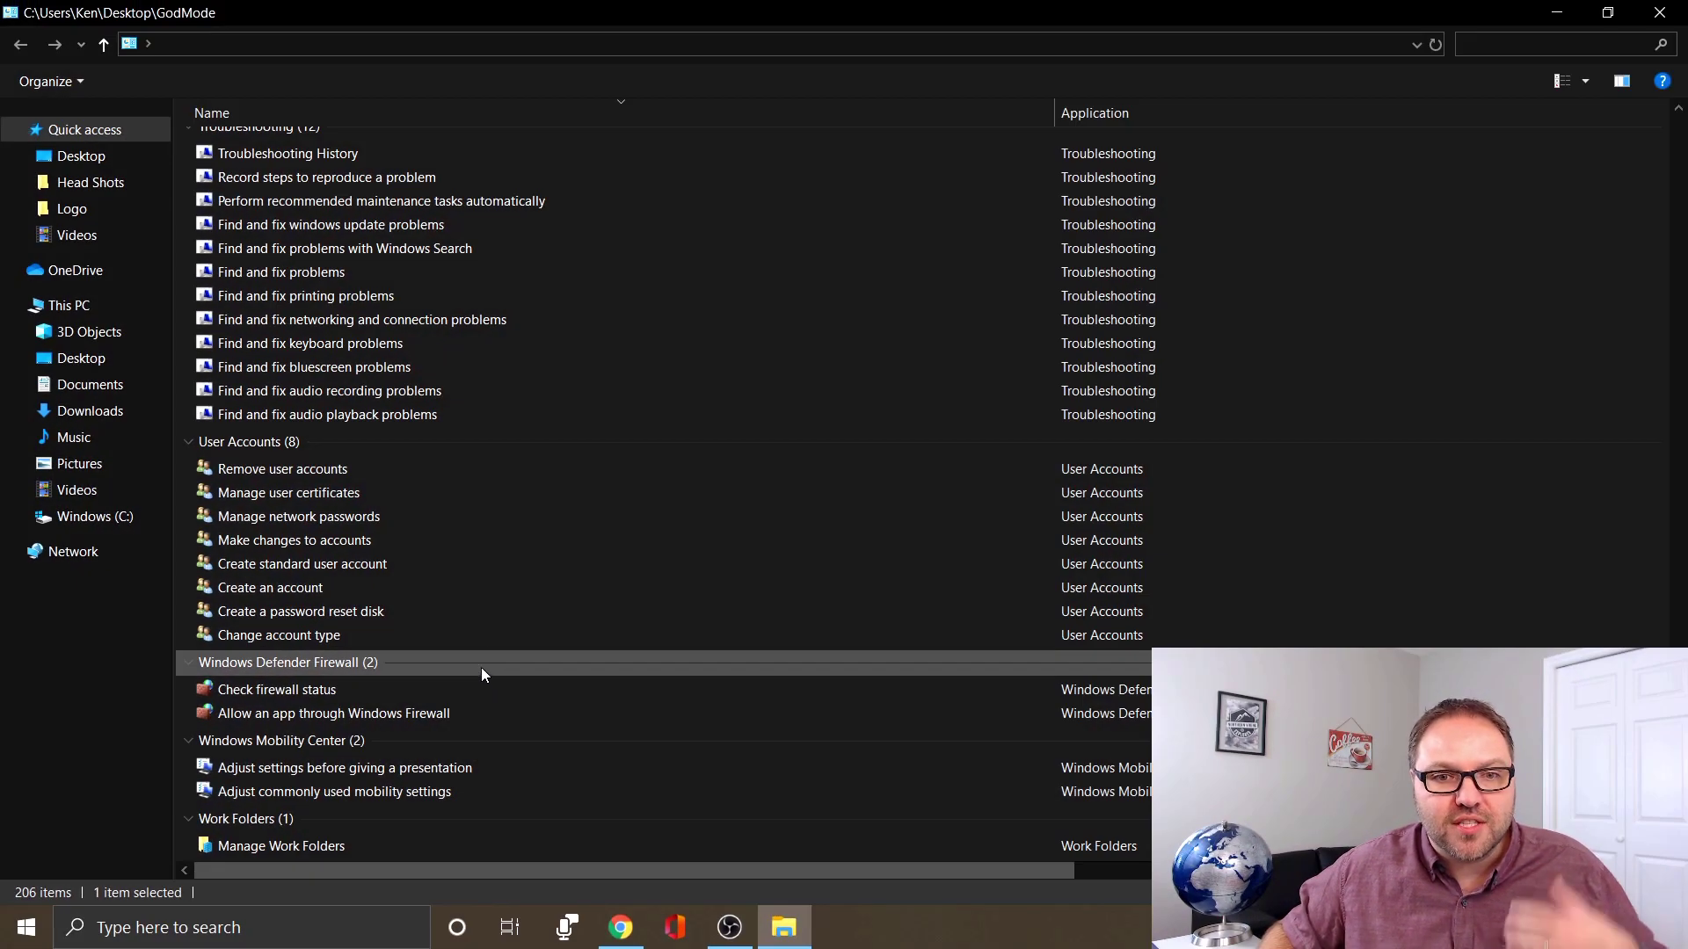
pyautogui.scroll(10, 492, 668)
pyautogui.scroll(10, 538, 596)
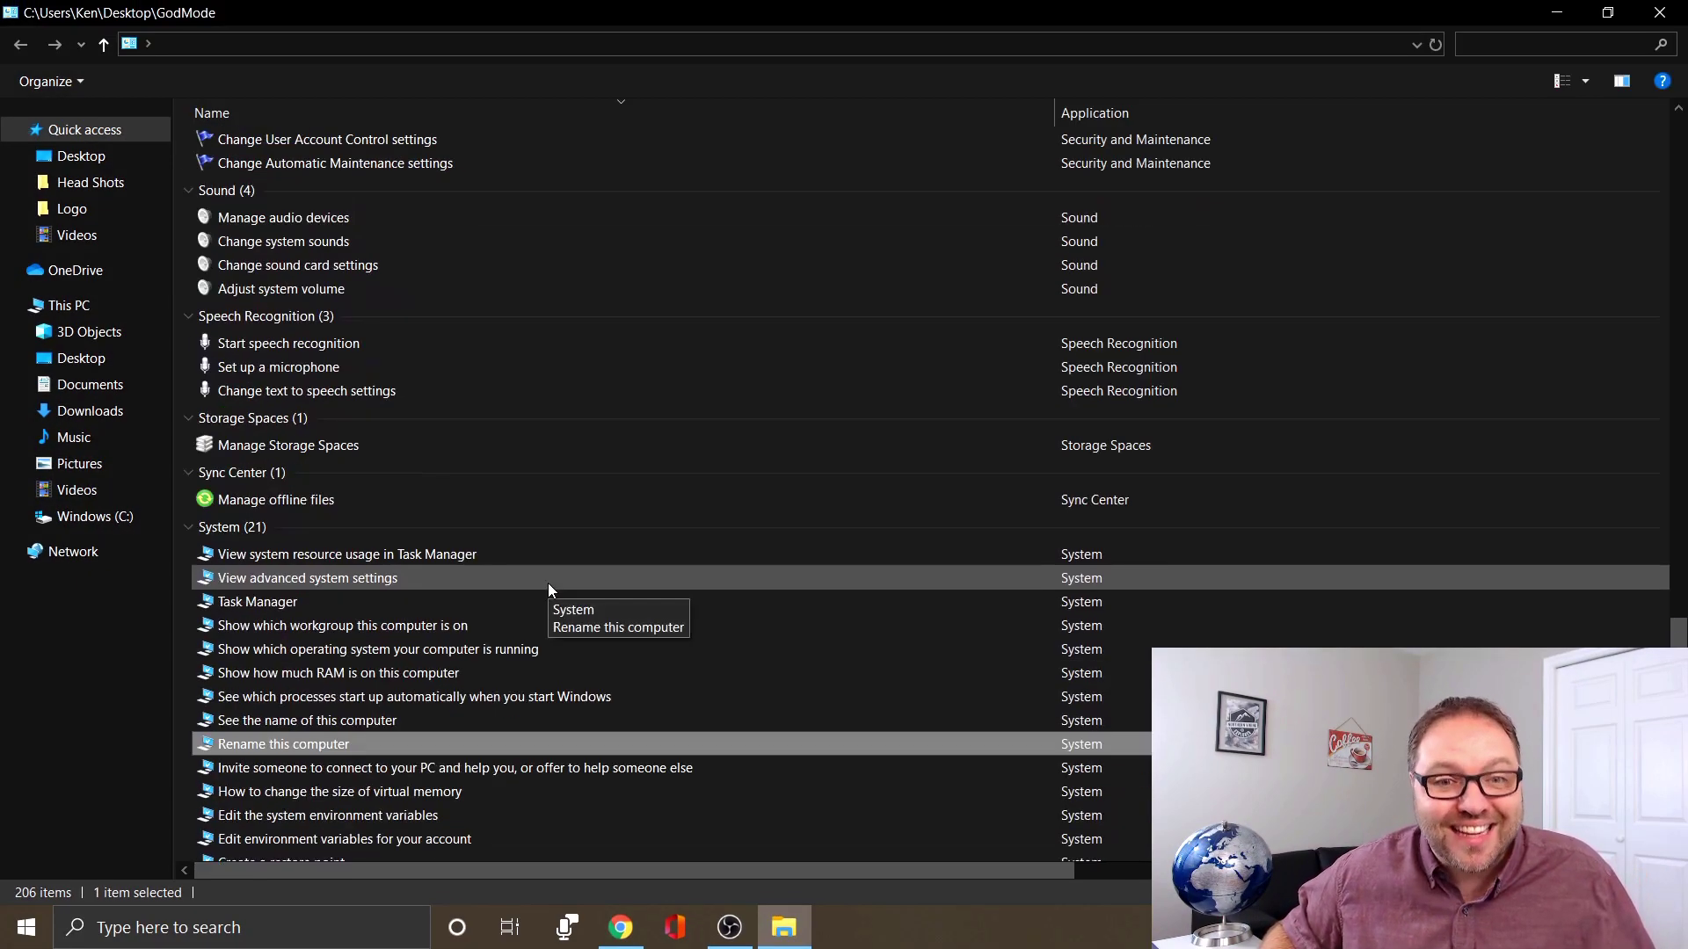